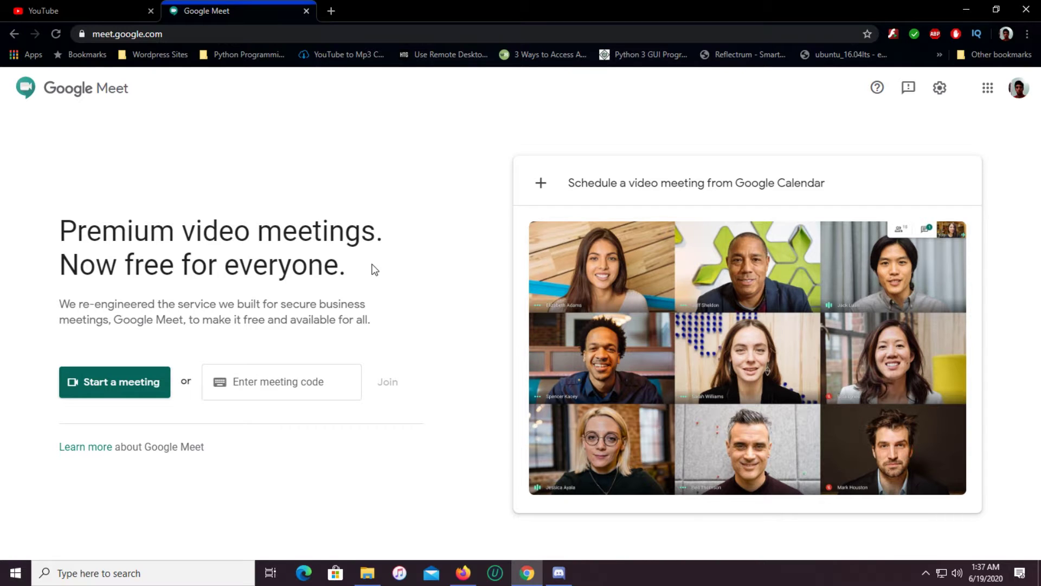
# Check which Google account is signed in to Google Meet and select the meeting code field.
pyautogui.click(1019, 91)
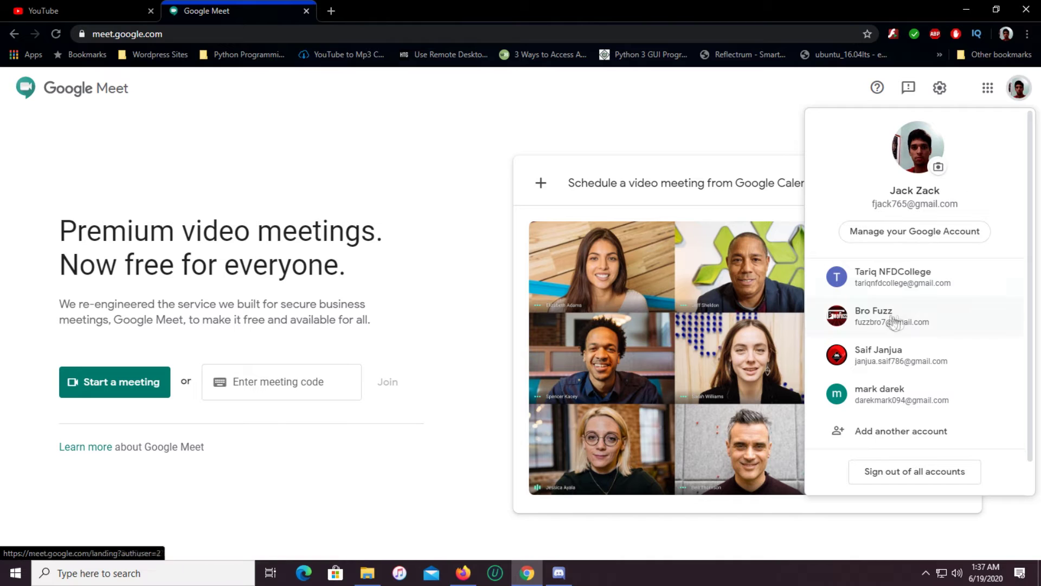
pyautogui.click(685, 118)
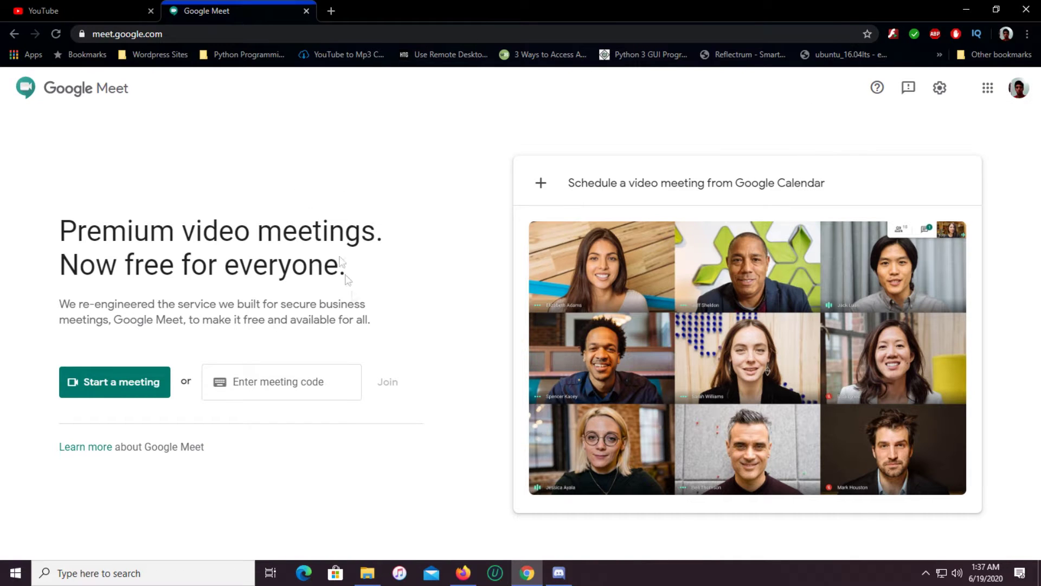
pyautogui.click(306, 383)
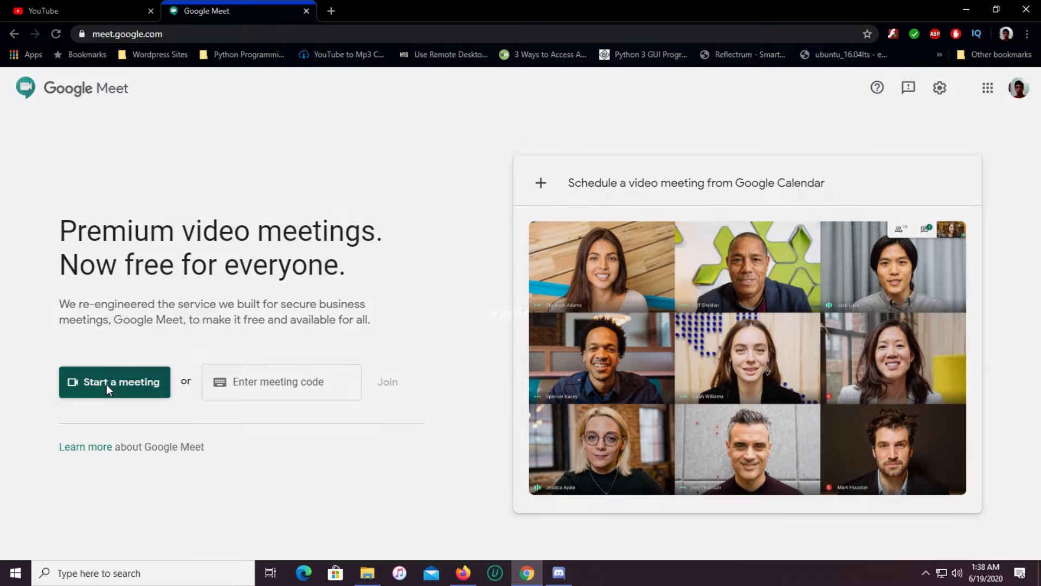
# Start a new meeting, check the site's camera and microphone permissions, and join the meeting.
pyautogui.click(107, 386)
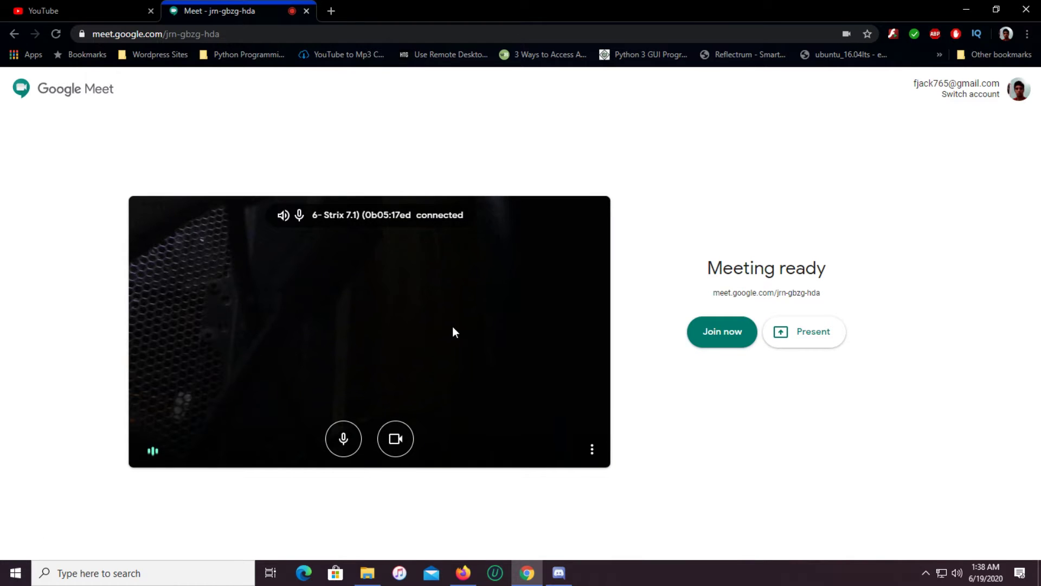
pyautogui.click(82, 34)
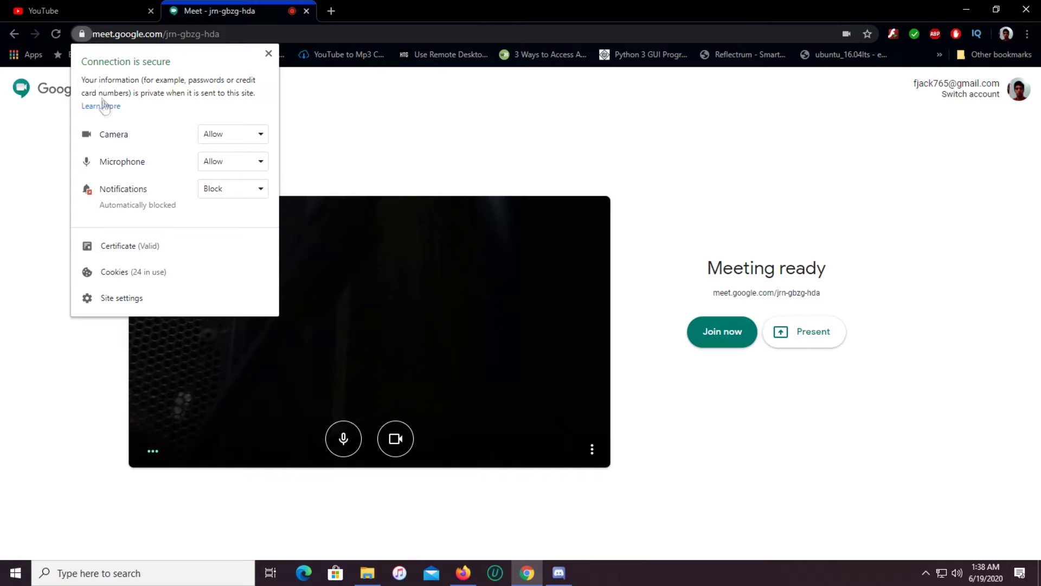
pyautogui.click(360, 135)
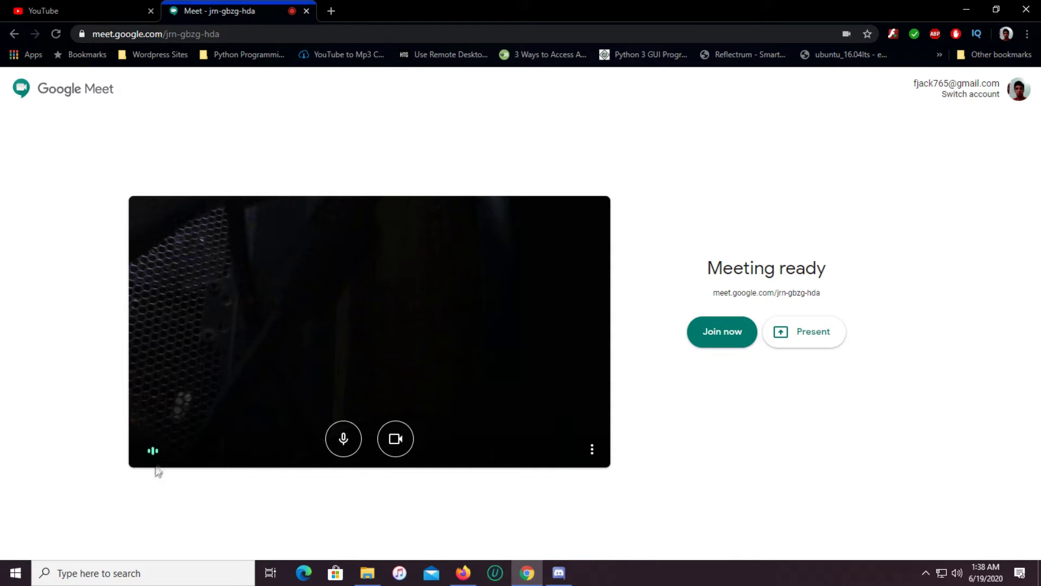
pyautogui.click(719, 337)
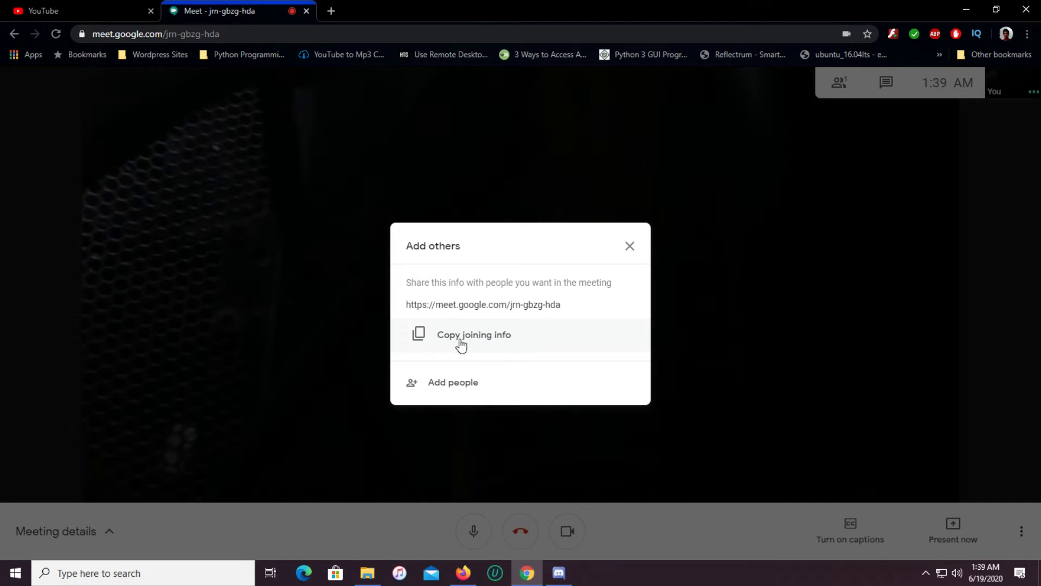
# Dismiss the dialog for adding others and copy the meeting's web address.
pyautogui.moveTo(407, 304); pyautogui.dragTo(577, 313)
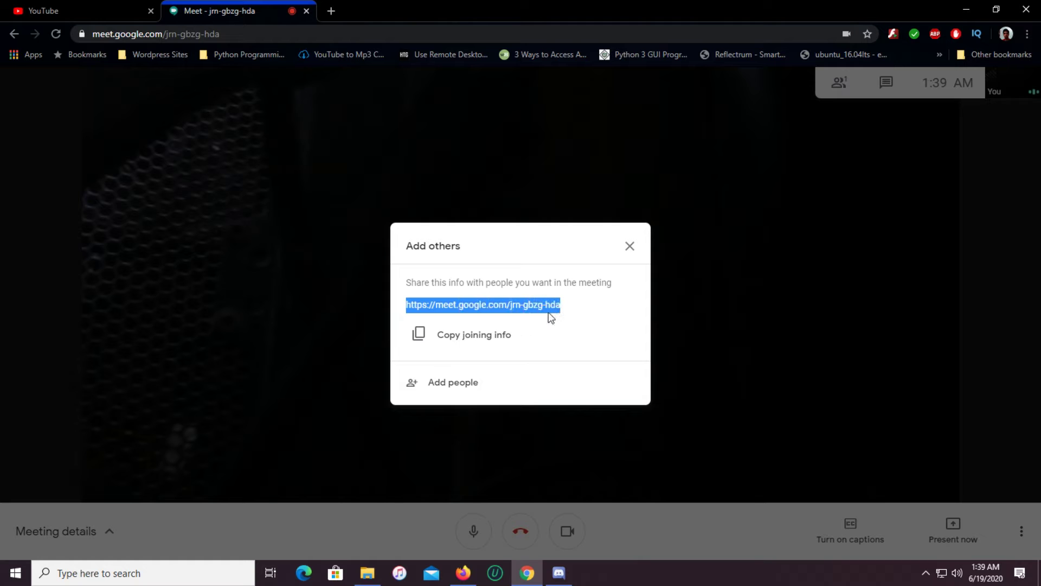
pyautogui.click(630, 248)
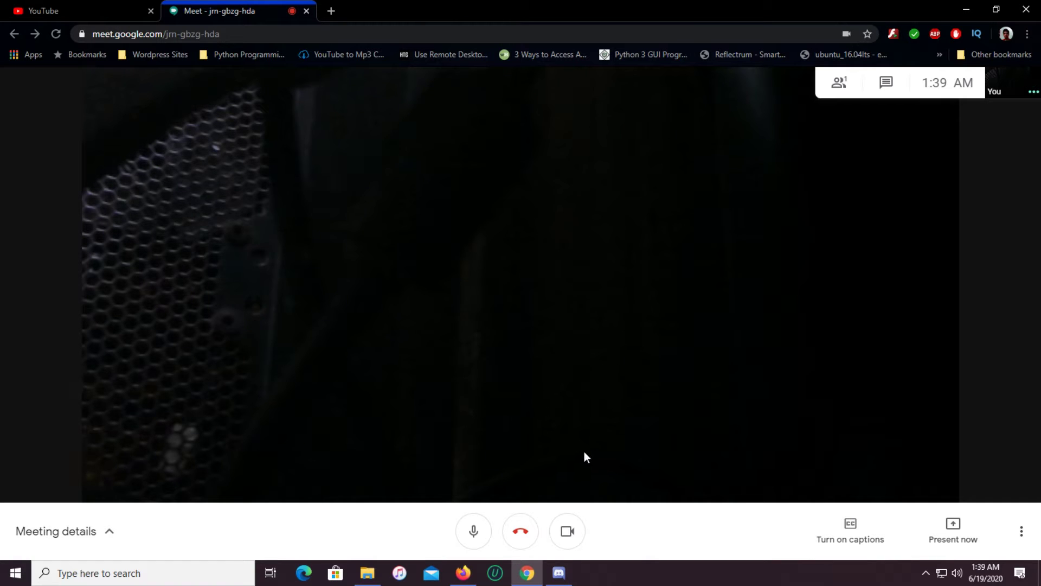
pyautogui.click(190, 34)
pyautogui.hotkey('ctrl', 'c')
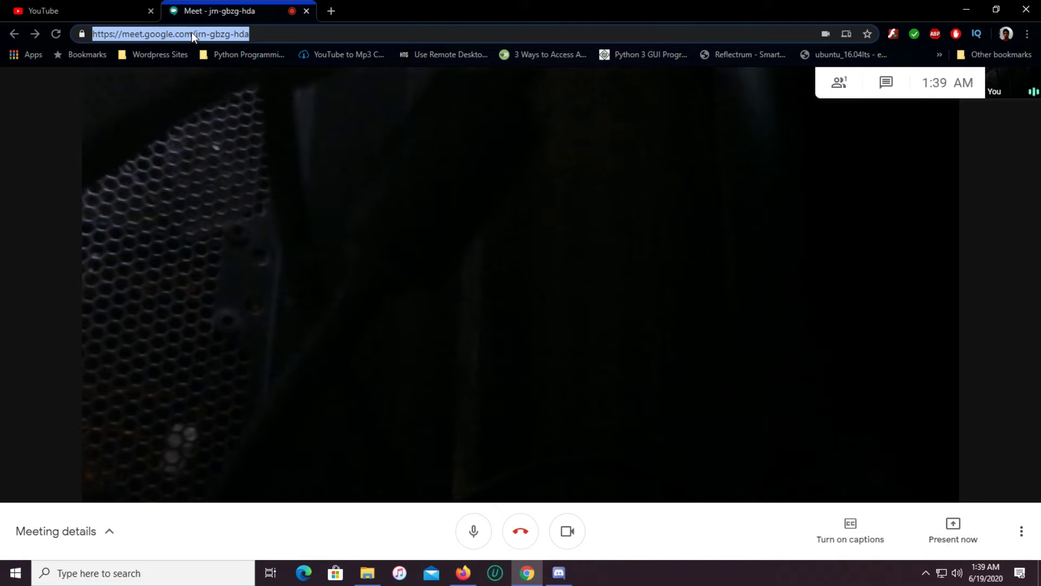
pyautogui.click(268, 34)
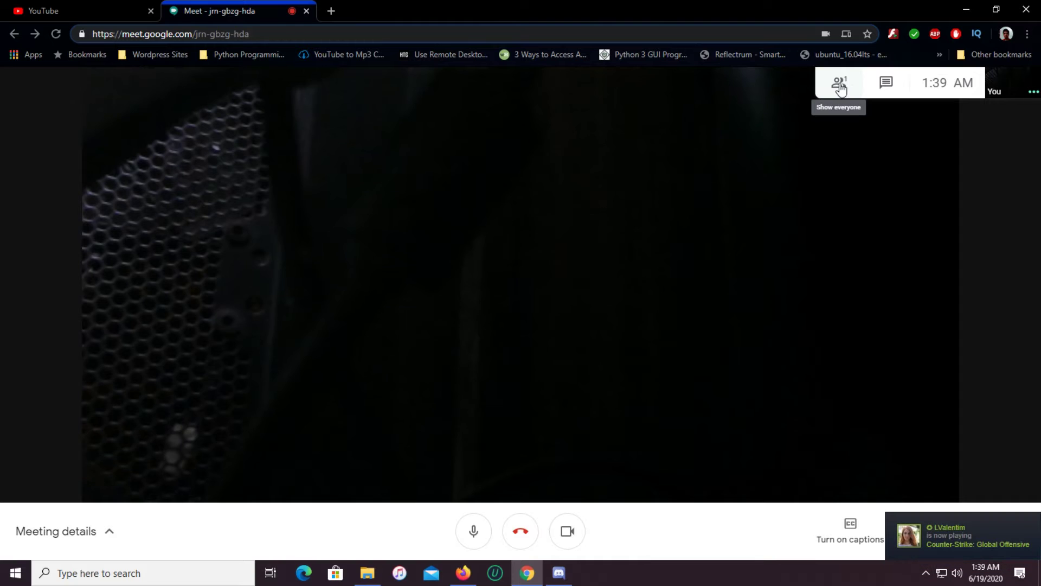
# Send the chat message "salam" to everyone and review the meeting's participant list.
pyautogui.click(840, 89)
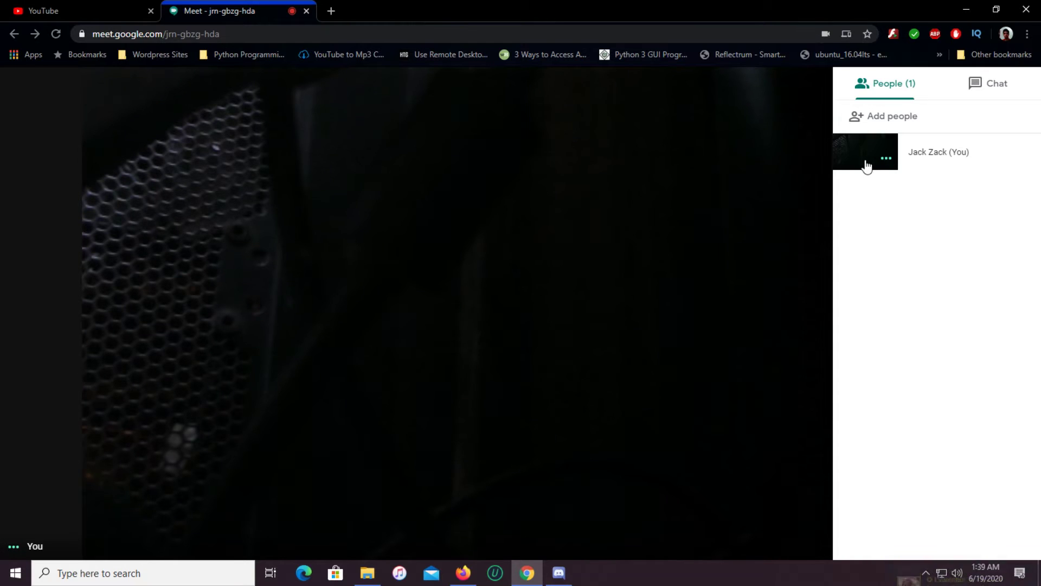
pyautogui.click(990, 90)
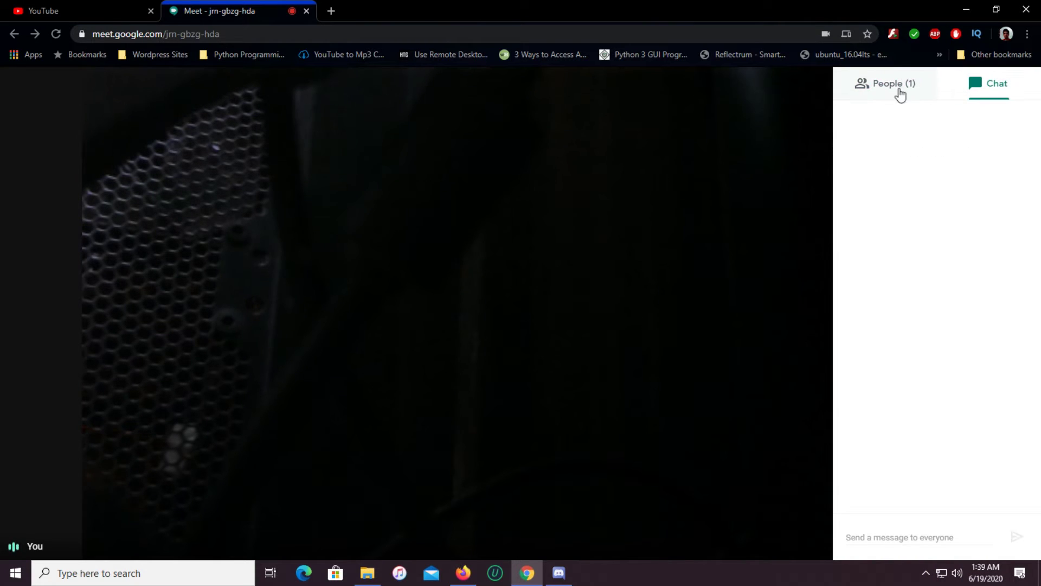
pyautogui.click(885, 533)
pyautogui.write('salam')
pyautogui.press('Return')
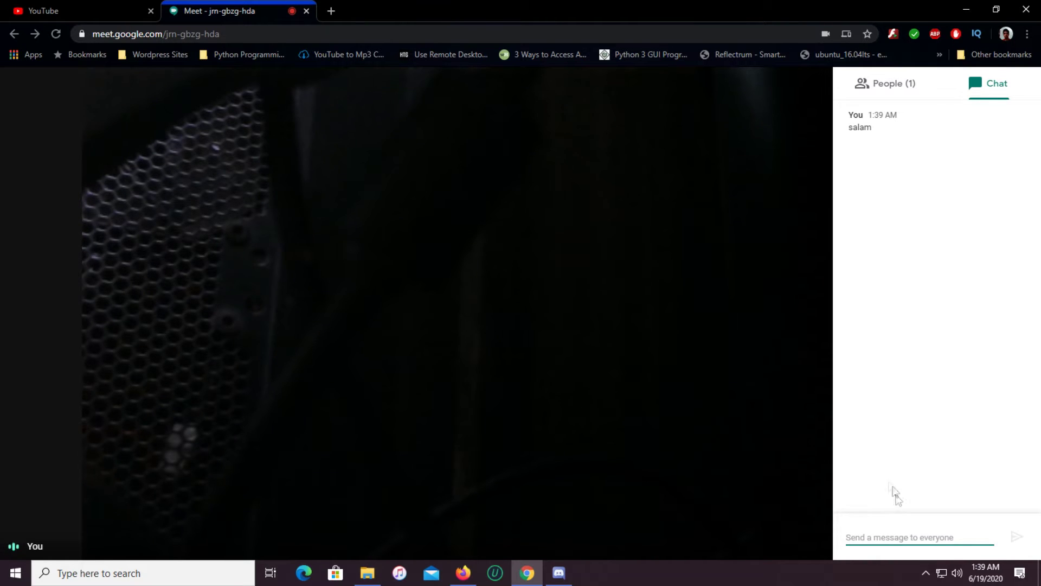
pyautogui.click(883, 84)
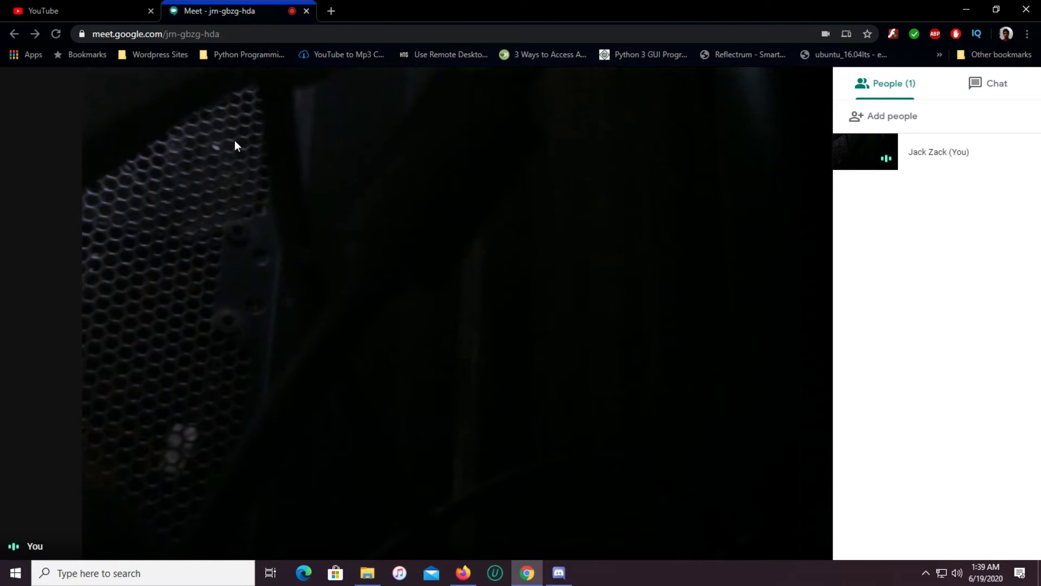
pyautogui.click(558, 118)
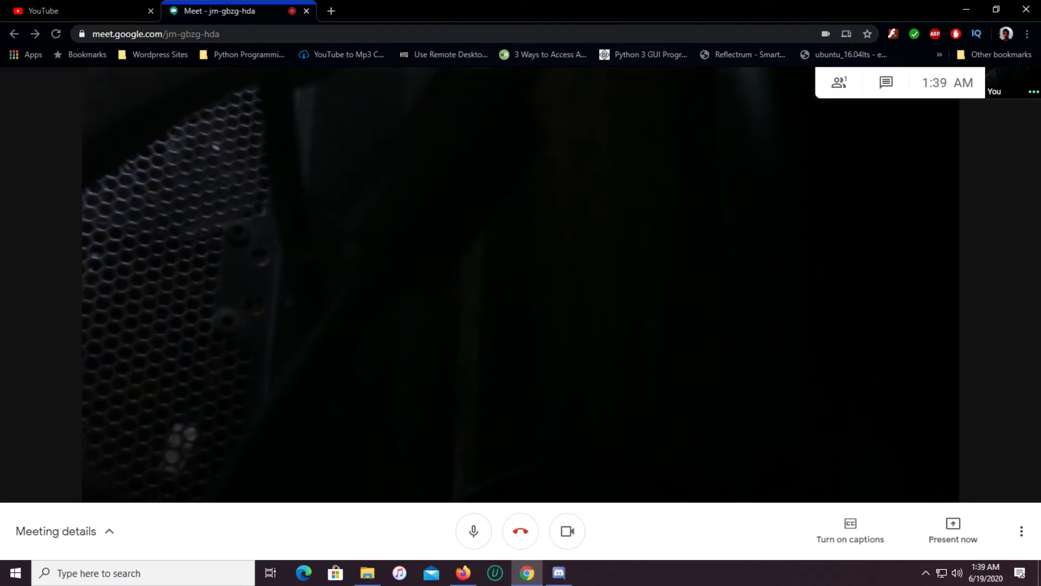
# Open the copied meeting link in a maximized Firefox window and allow access to the microphone and the Logitech HD Webcam C270.
pyautogui.moveTo(1040, 60); pyautogui.dragTo(686, 198)
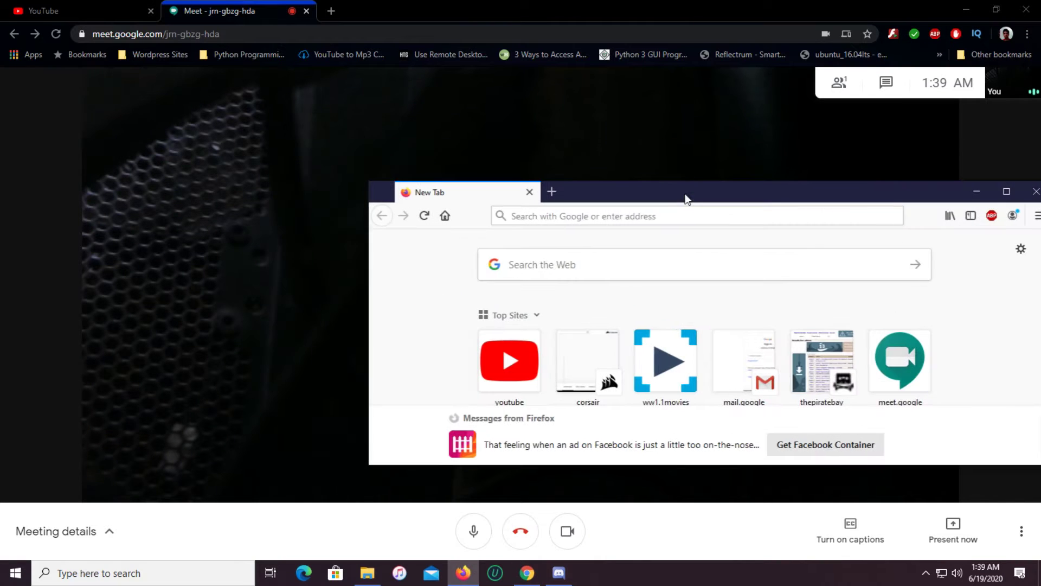
pyautogui.click(645, 218)
pyautogui.hotkey('ctrl', 'v')
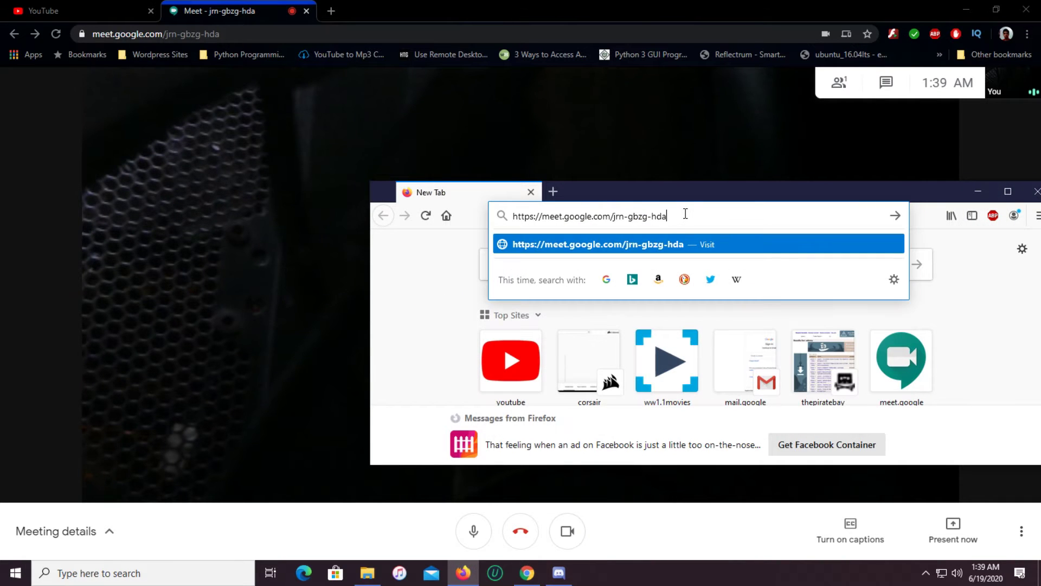
pyautogui.press('Return')
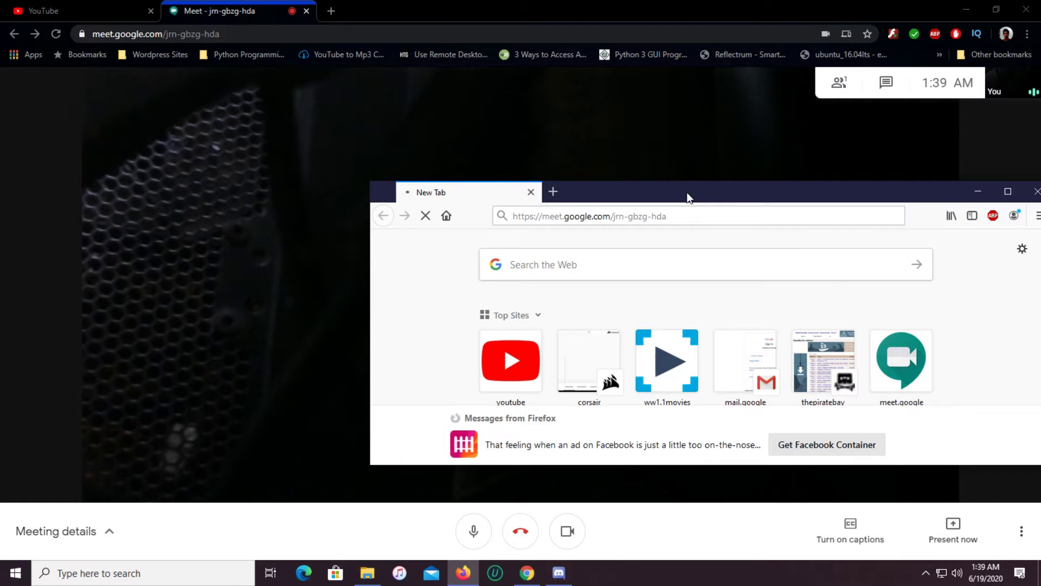
pyautogui.click(1009, 191)
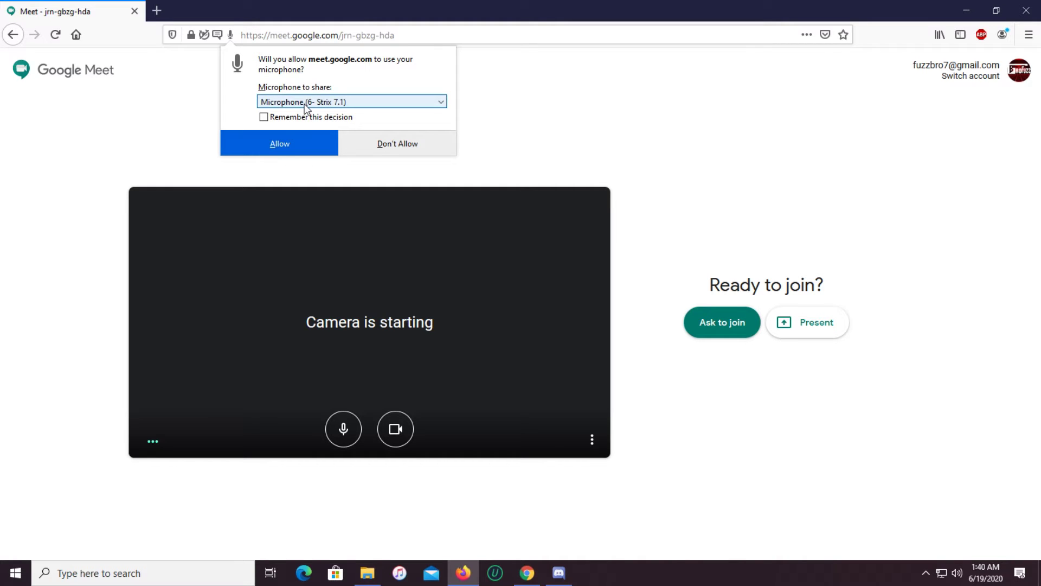
pyautogui.click(280, 144)
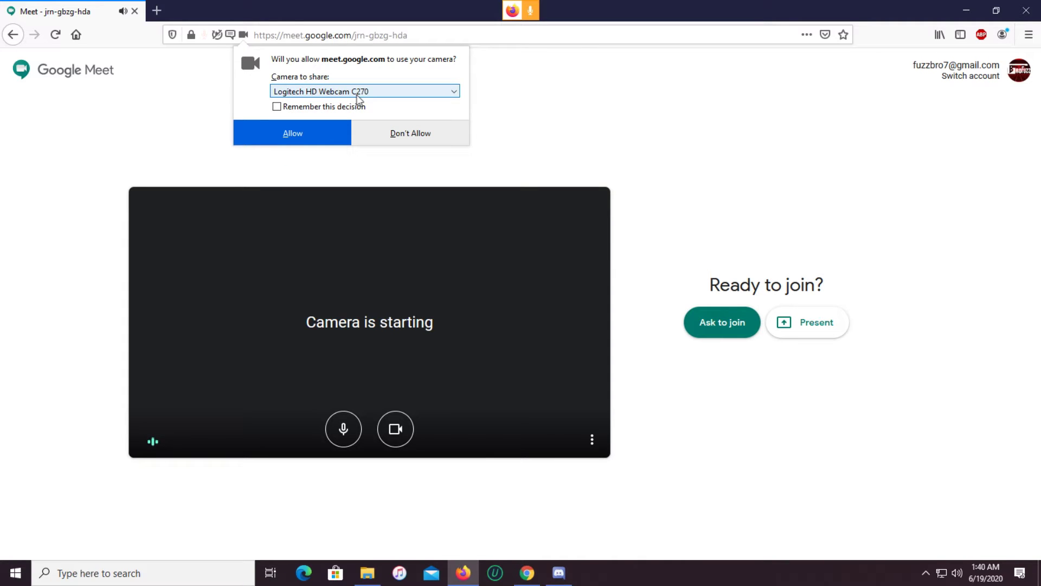
pyautogui.click(290, 136)
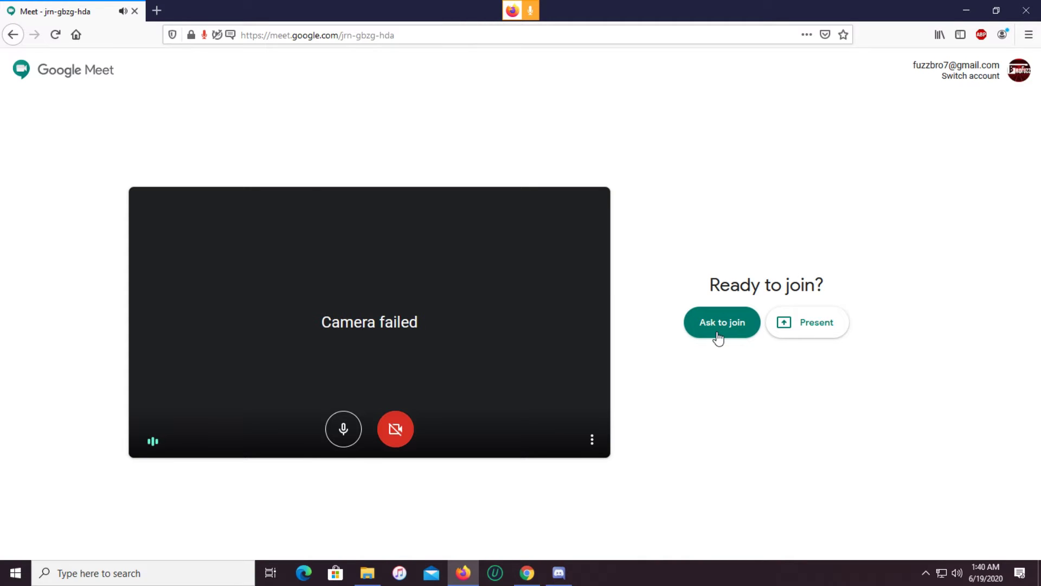
# Place Firefox and Chrome side by side, then ask to join from Firefox and admit the guest in Chrome.
pyautogui.moveTo(664, 3); pyautogui.dragTo(1, 163)
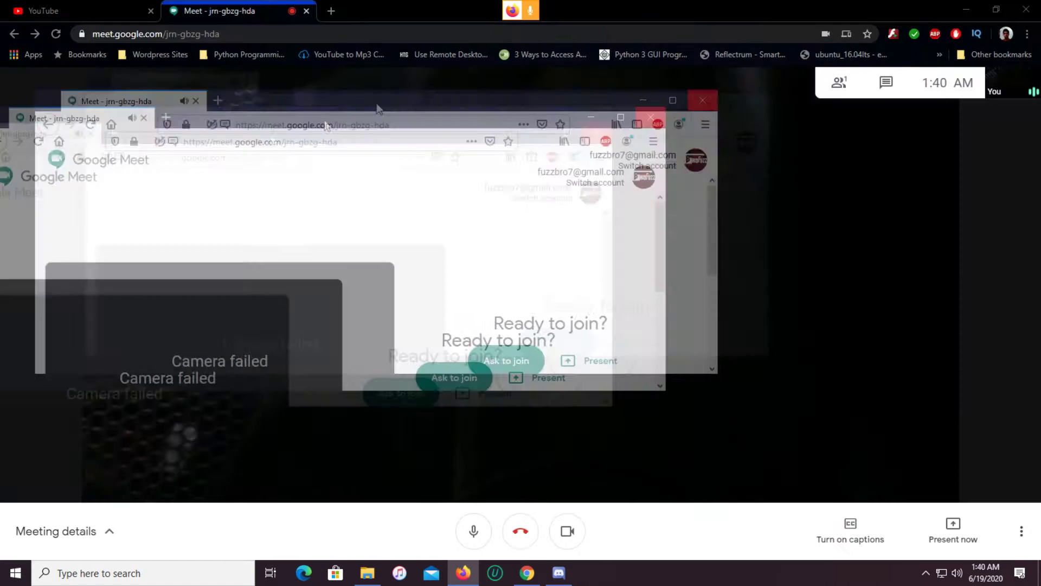
pyautogui.click(760, 196)
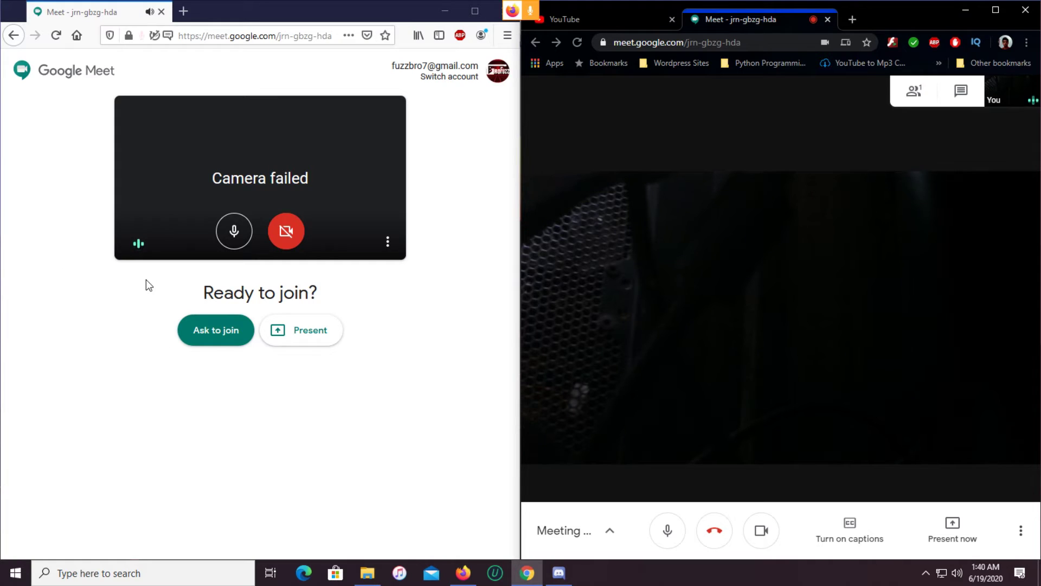
pyautogui.click(233, 341)
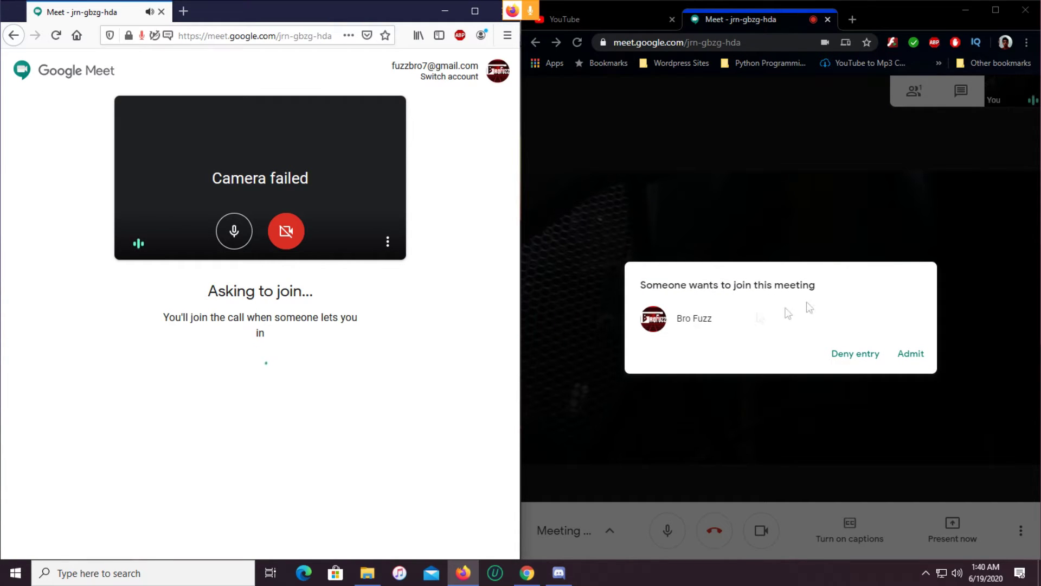
pyautogui.click(911, 353)
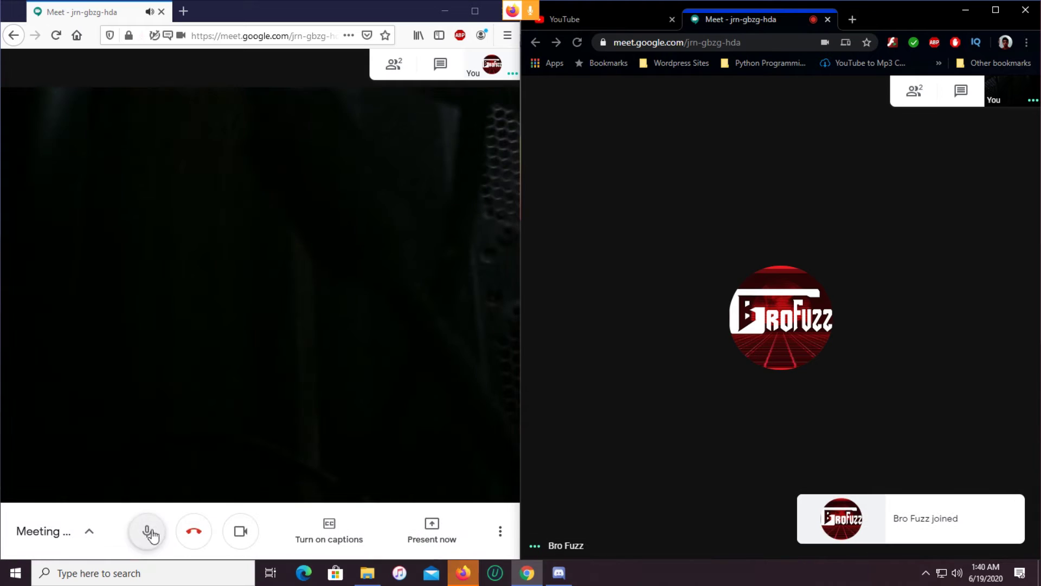
# Turn off the microphone in both the Firefox and the Chrome meeting windows.
pyautogui.click(147, 531)
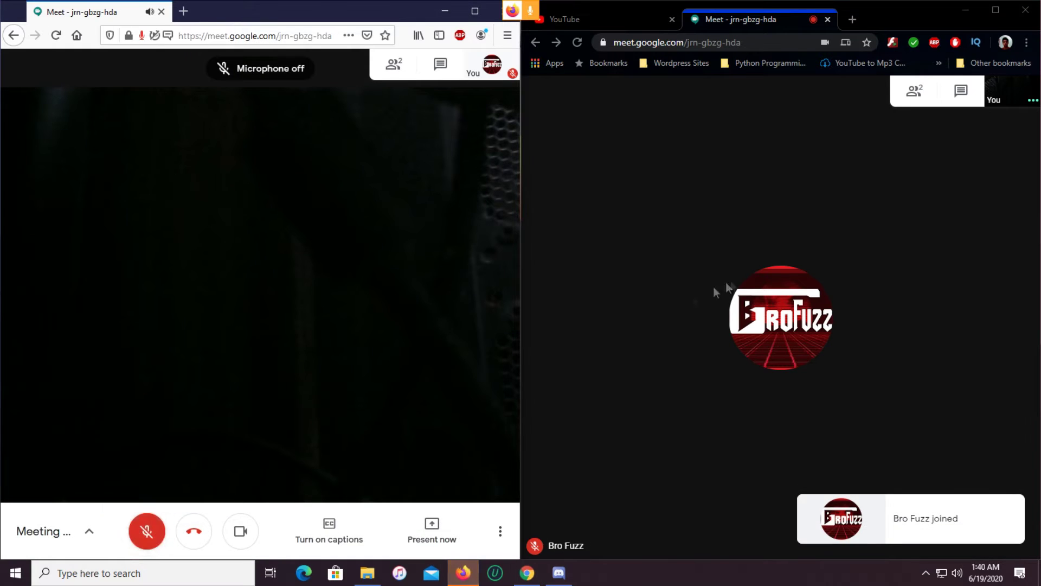
pyautogui.click(667, 531)
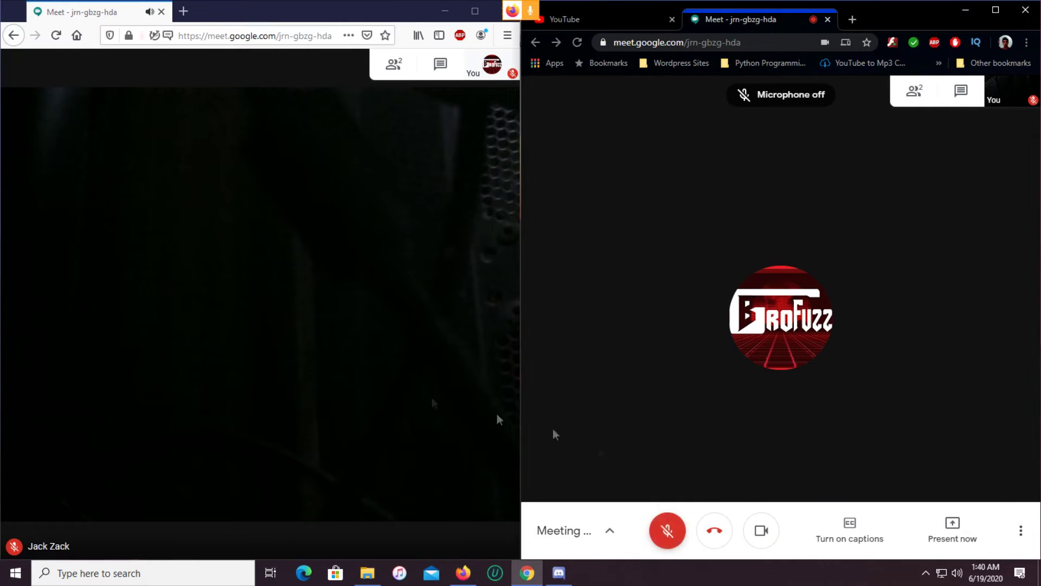
pyautogui.click(146, 531)
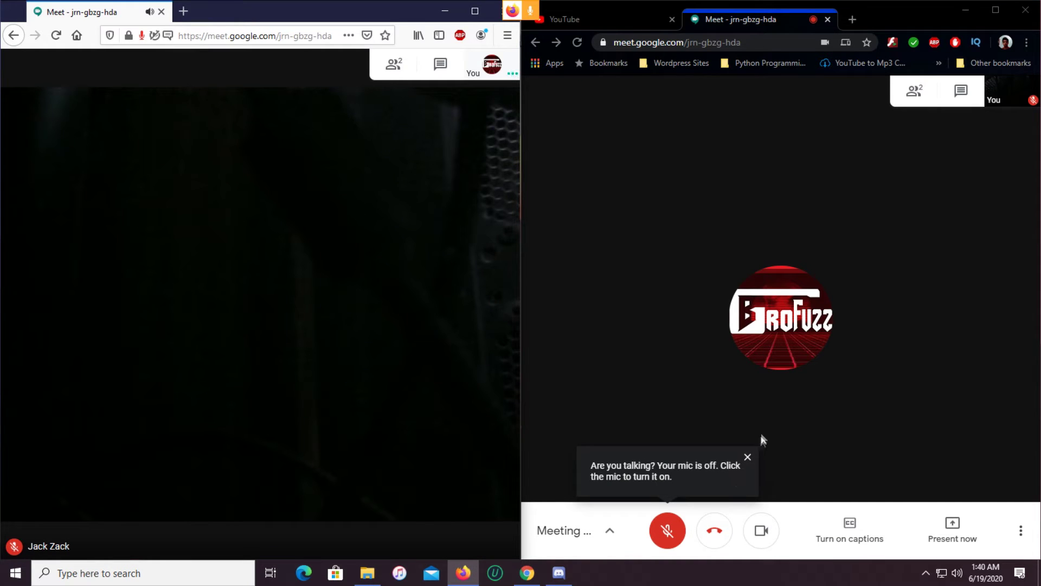
pyautogui.click(748, 459)
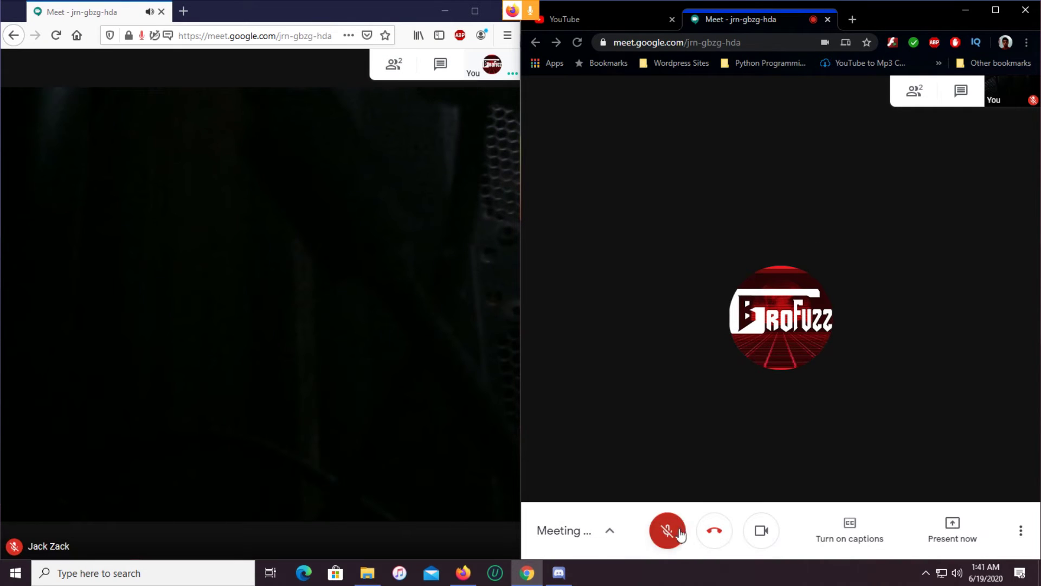
pyautogui.click(150, 535)
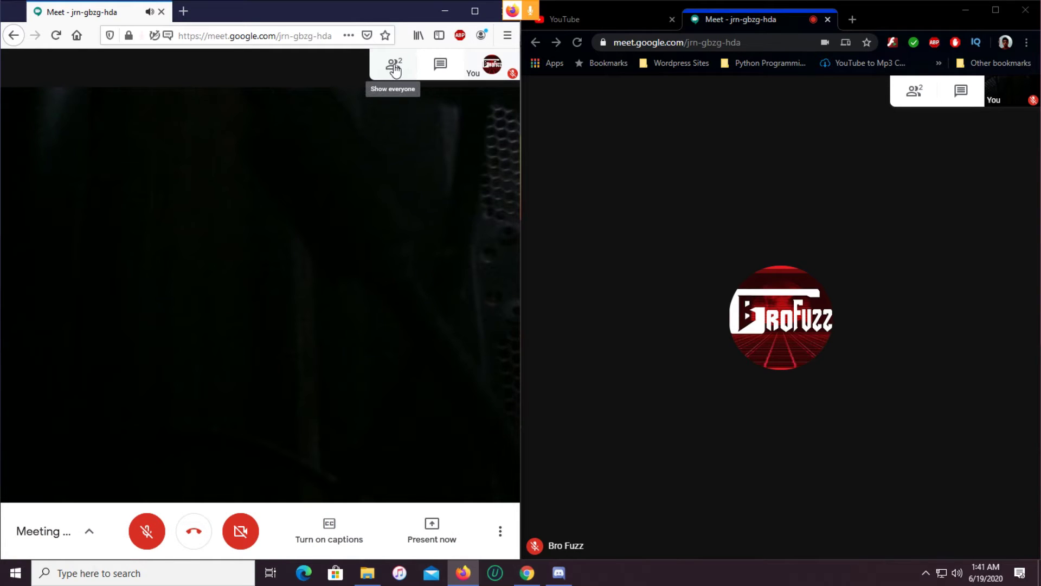
# Show the participant list in a maximized Firefox meeting window and check the options for the other participant.
pyautogui.click(394, 68)
pyautogui.click(476, 11)
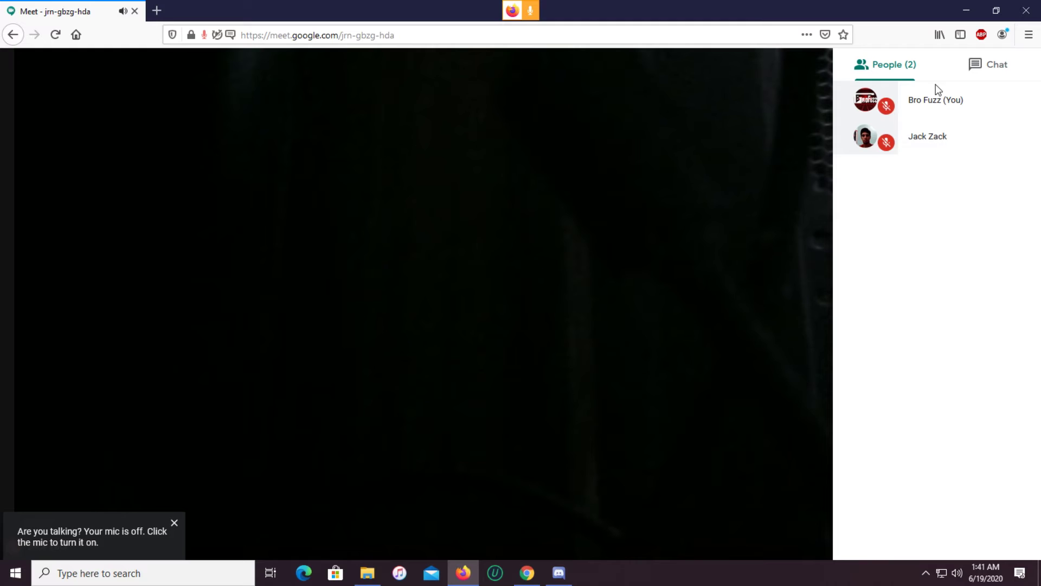
pyautogui.click(1021, 135)
pyautogui.click(1023, 139)
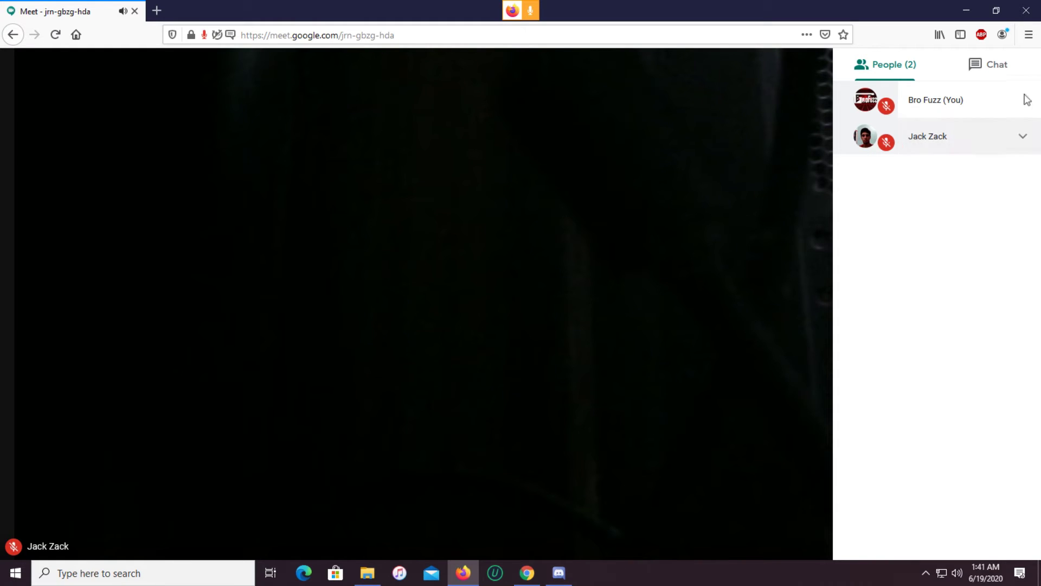
# Open the chat in the Firefox meeting window and send the message "hello" to everyone.
pyautogui.click(987, 72)
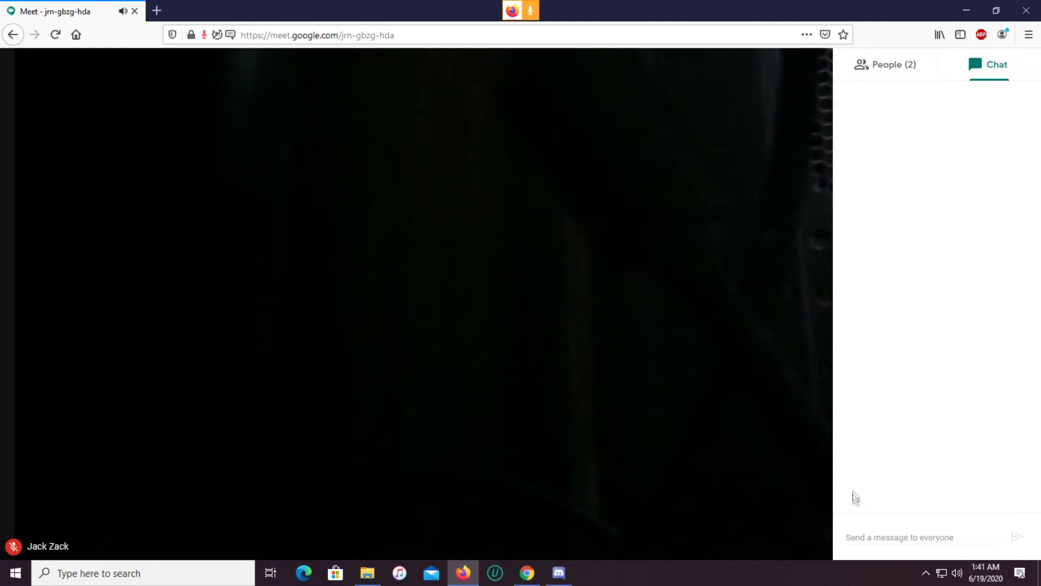
pyautogui.click(885, 535)
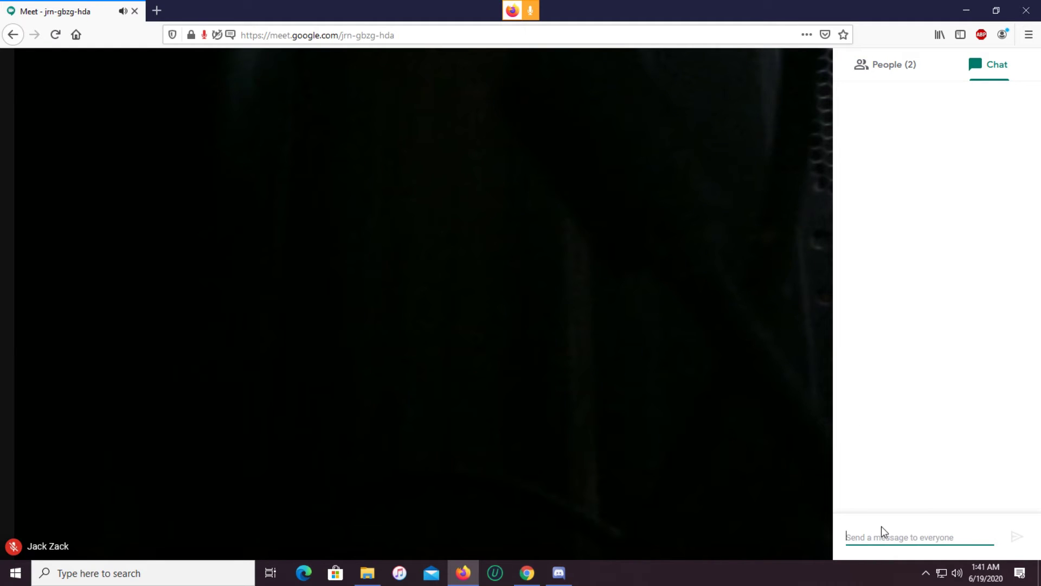
pyautogui.write('hello')
pyautogui.press('Return')
# Switch to a maximized Chrome meeting window, open its chat and send the reply "nice".
pyautogui.click(959, 13)
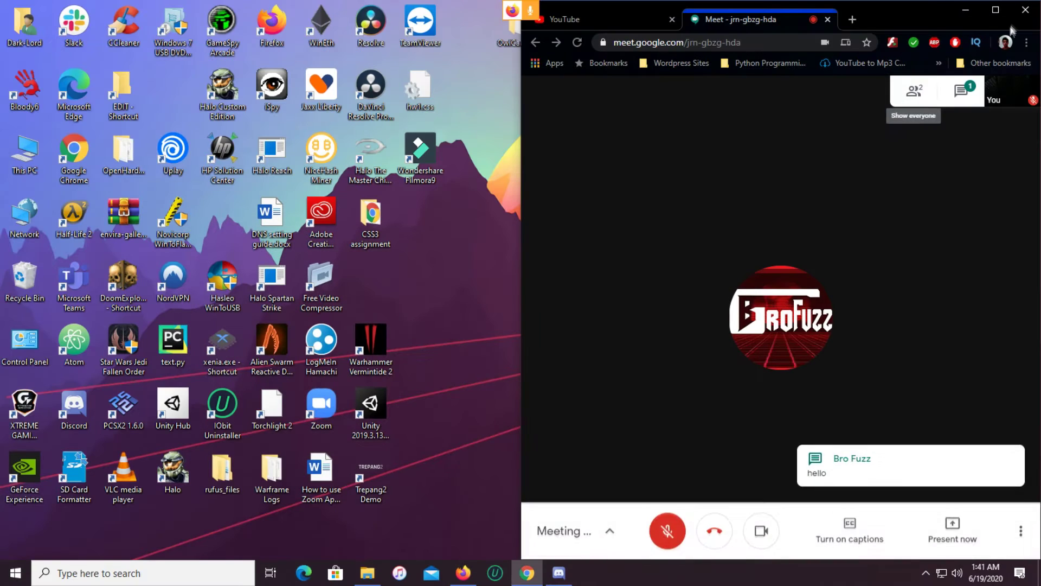
pyautogui.click(992, 15)
pyautogui.moveTo(1011, 88)
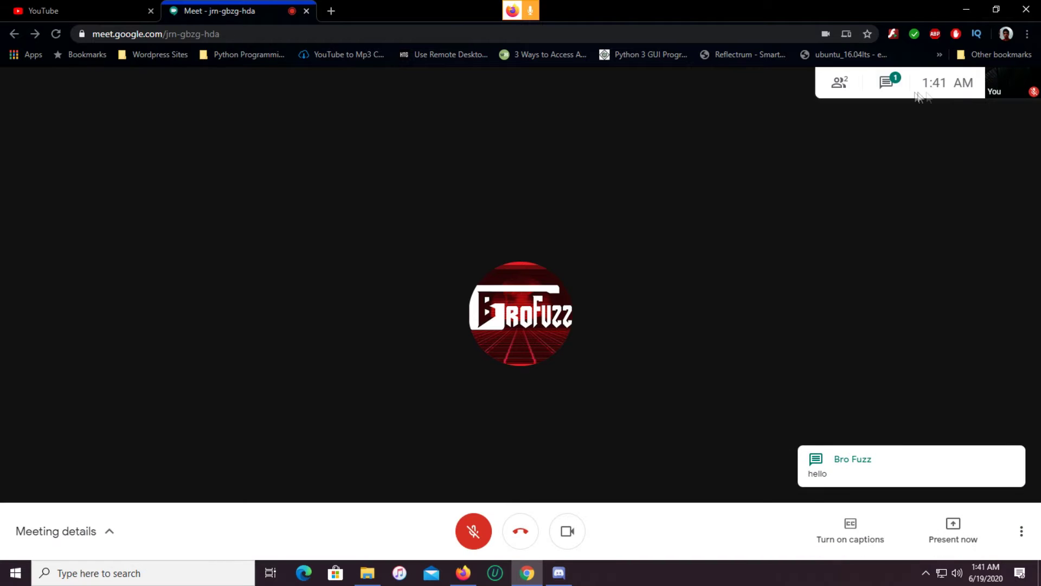
pyautogui.click(892, 93)
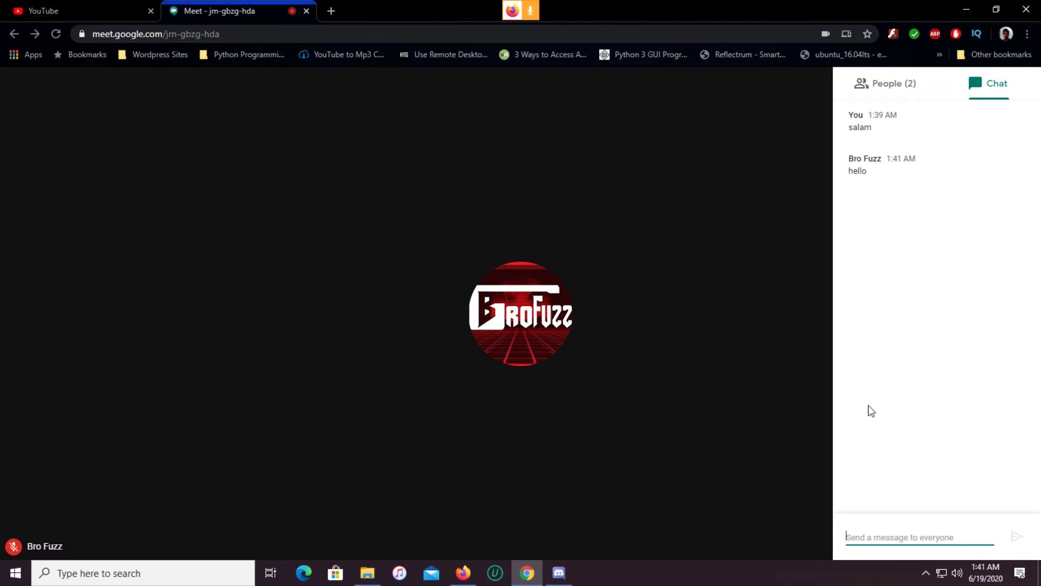
pyautogui.write('s')
pyautogui.press('BackSpace')
pyautogui.write('nice')
pyautogui.press('Return')
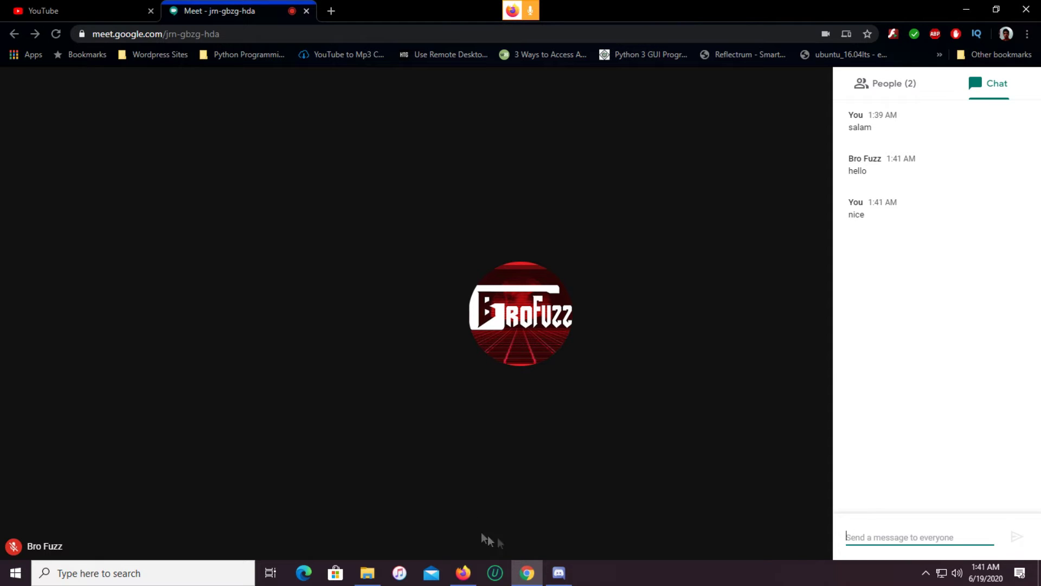
# Check the reply in the Firefox chat, and look through the participant list in the Chrome meeting.
pyautogui.click(463, 573)
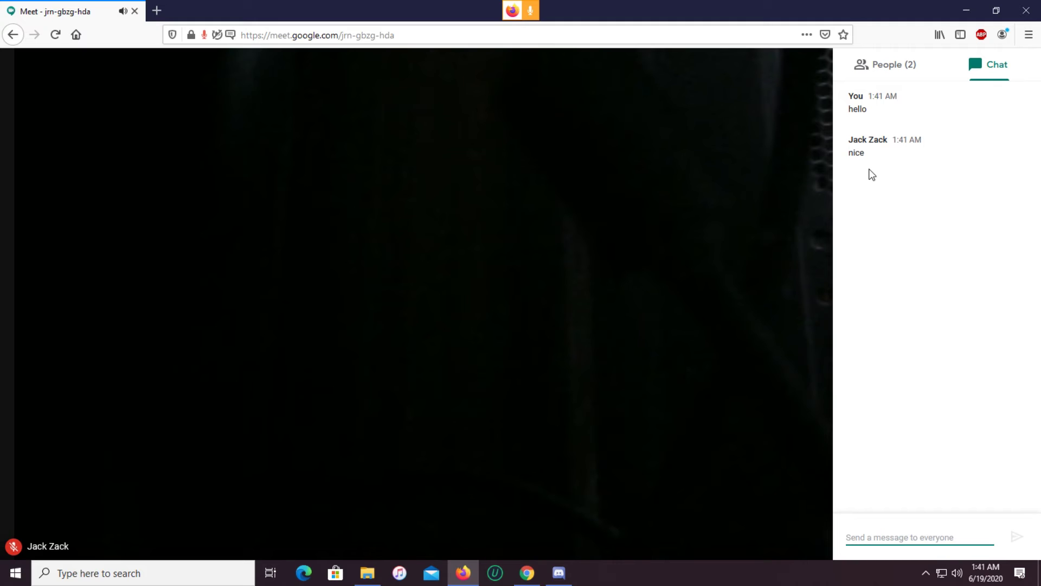
pyautogui.click(964, 12)
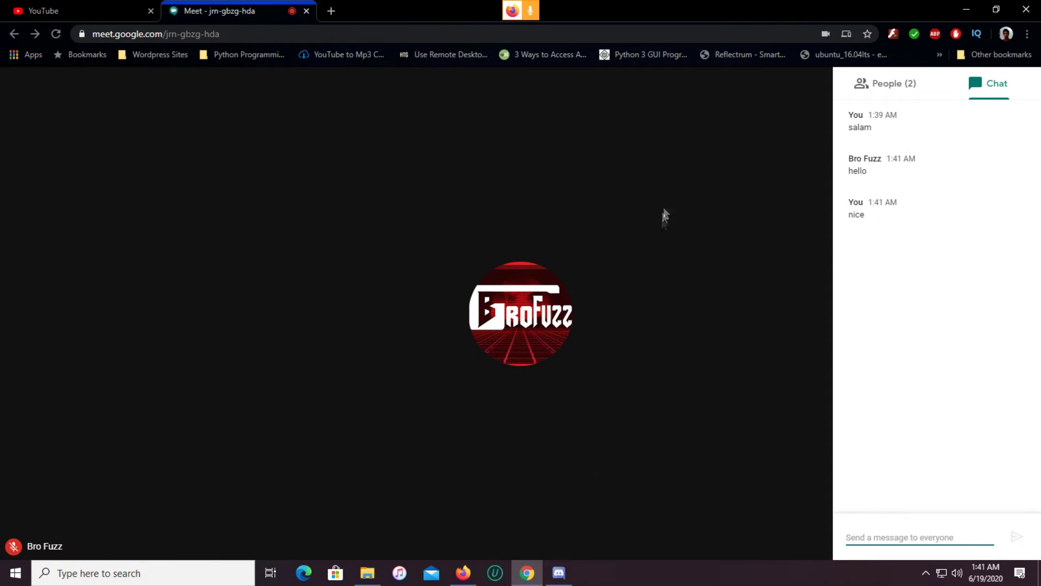
pyautogui.click(692, 297)
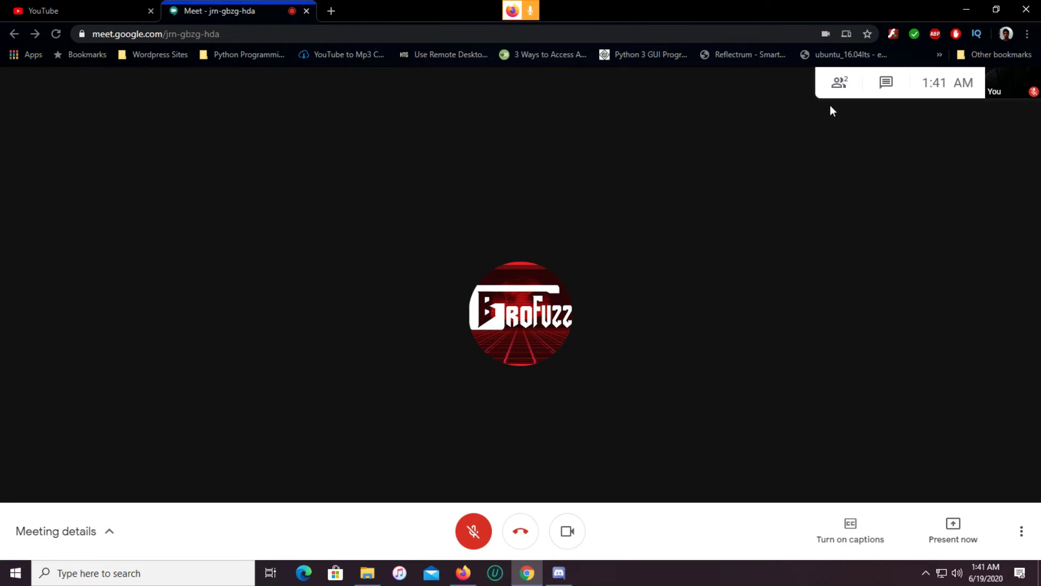
pyautogui.click(839, 82)
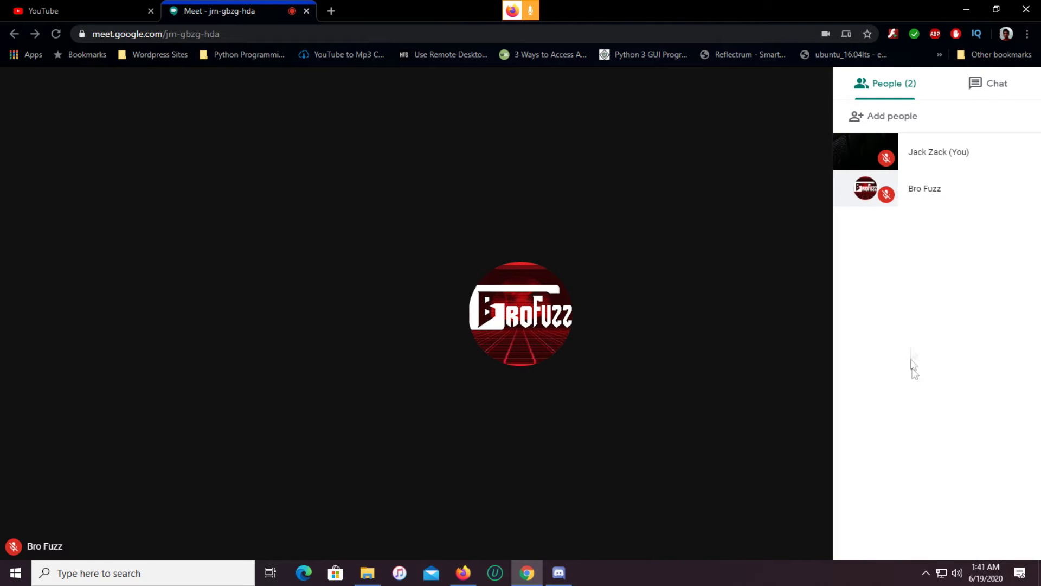
pyautogui.click(680, 240)
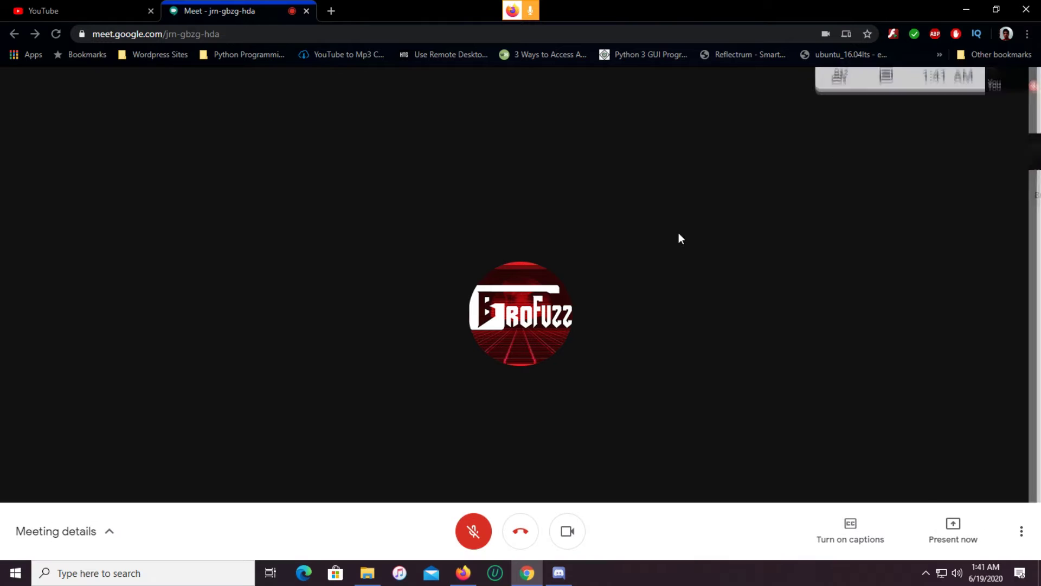
# Try the Sidebar layout for the Chrome meeting, and finish by setting the layout to Tiled.
pyautogui.click(1022, 534)
pyautogui.click(963, 312)
pyautogui.click(432, 290)
pyautogui.click(1025, 530)
pyautogui.click(926, 305)
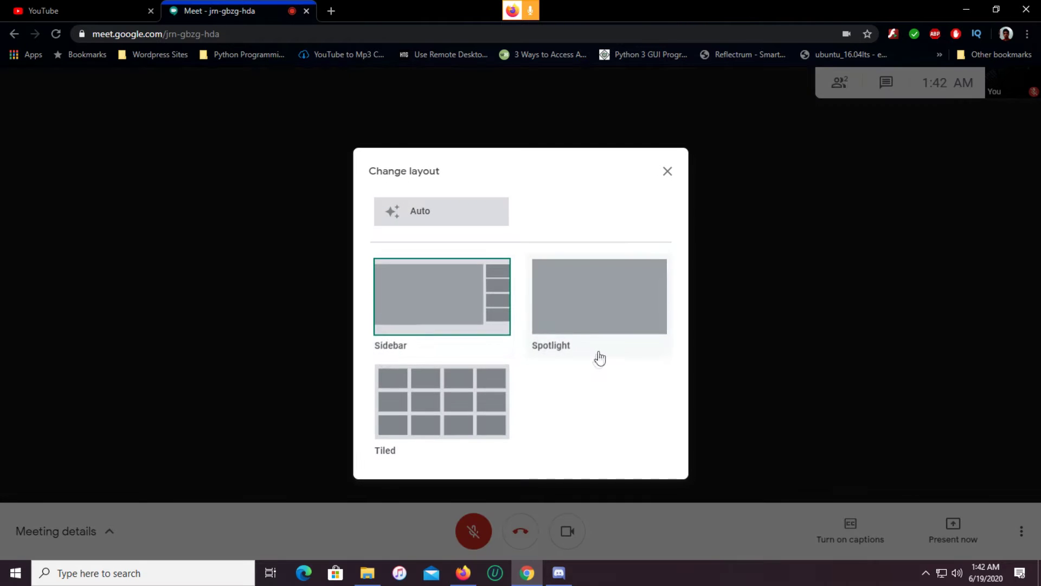
pyautogui.click(408, 414)
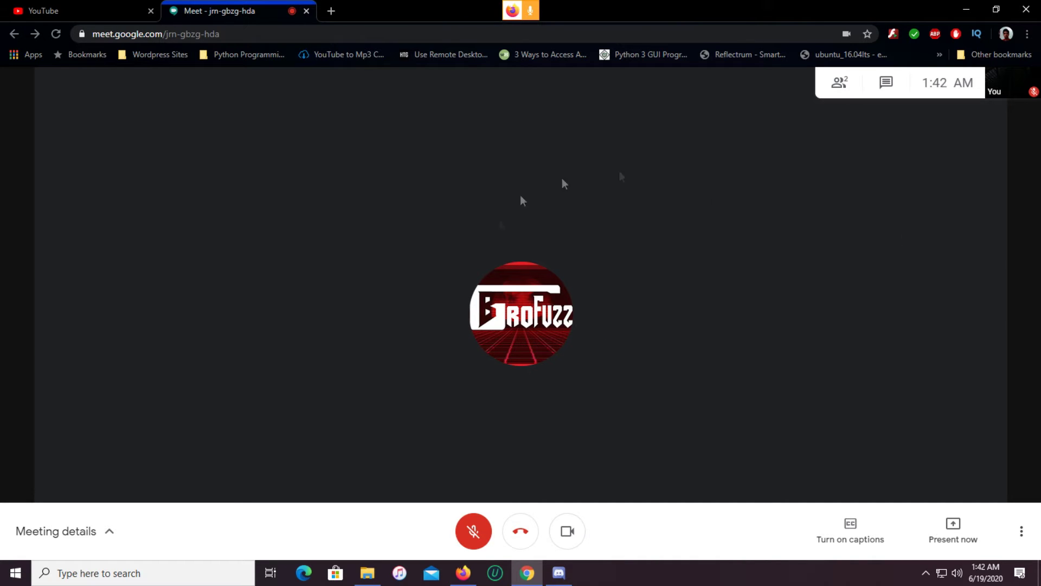
# Copy the meeting address from Chrome and prepare a new Firefox tab for entering an address.
pyautogui.click(195, 33)
pyautogui.hotkey('ctrl', 'c')
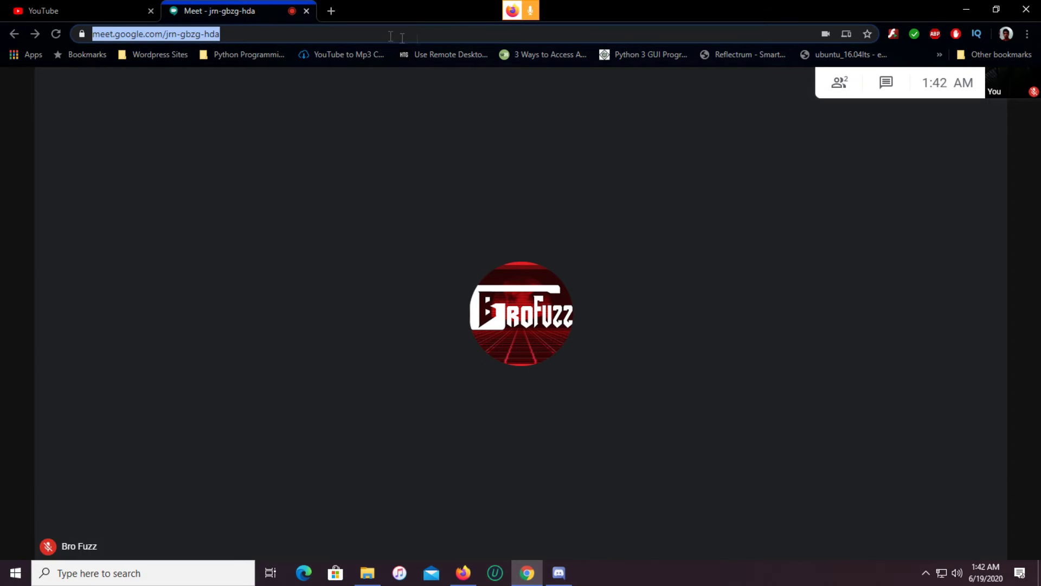
pyautogui.click(463, 573)
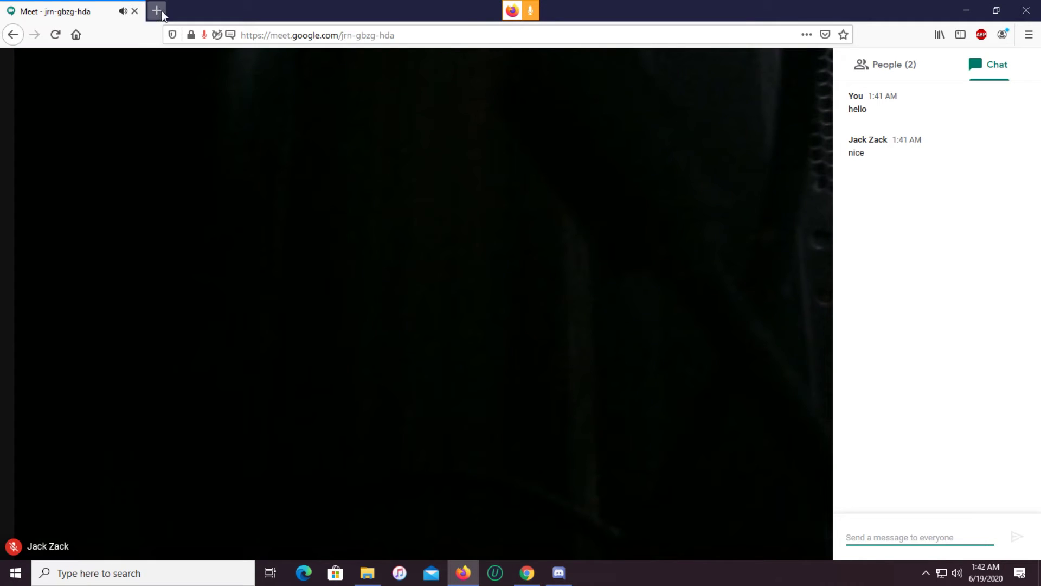
pyautogui.click(158, 11)
pyautogui.click(519, 34)
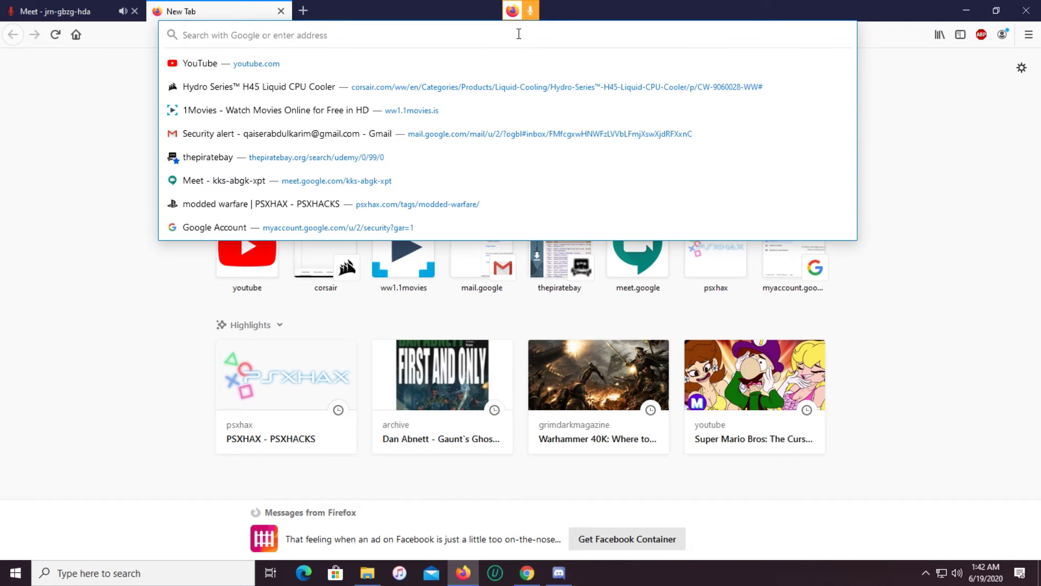
pyautogui.click(333, 33)
pyautogui.click(332, 33)
pyautogui.write('gmai')
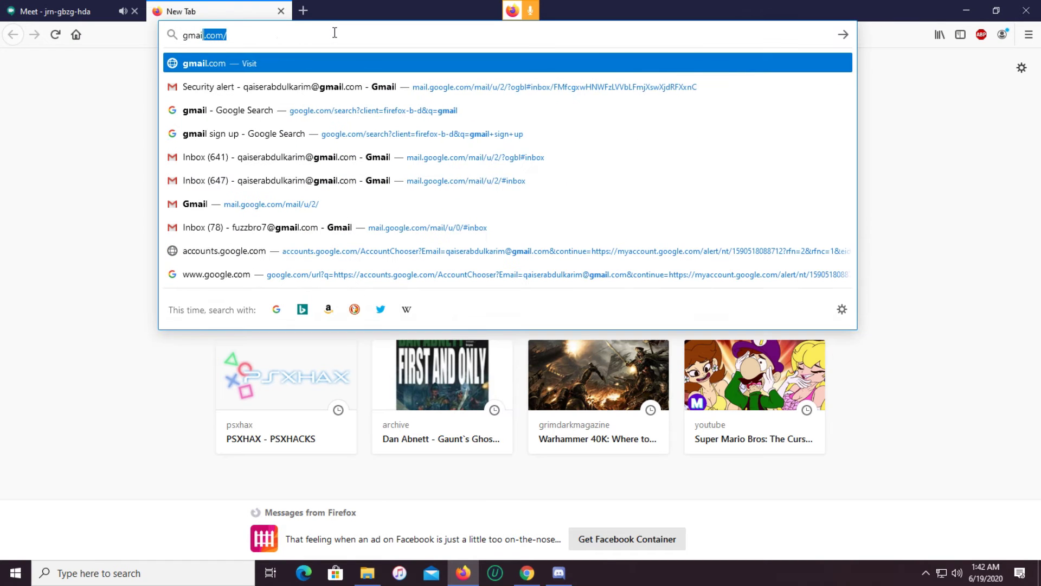
pyautogui.press('BackSpace')
pyautogui.press('BackSpace')
pyautogui.press('BackSpace')
pyautogui.press('BackSpace')
pyautogui.press('BackSpace')
# Open google.com in the new Firefox tab and switch to the signed-in account with the Q avatar.
pyautogui.write('google')
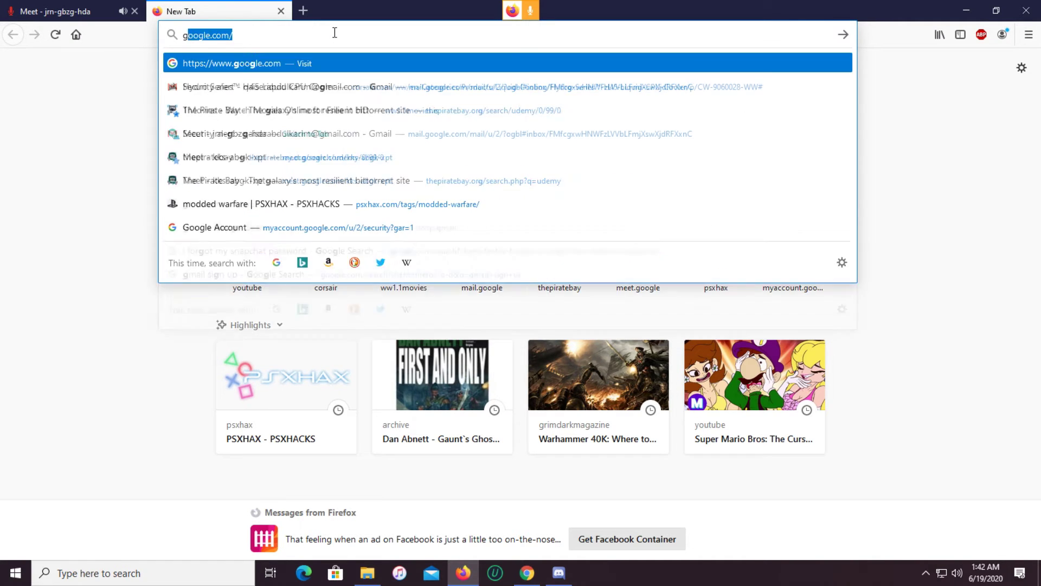
pyautogui.press('Return')
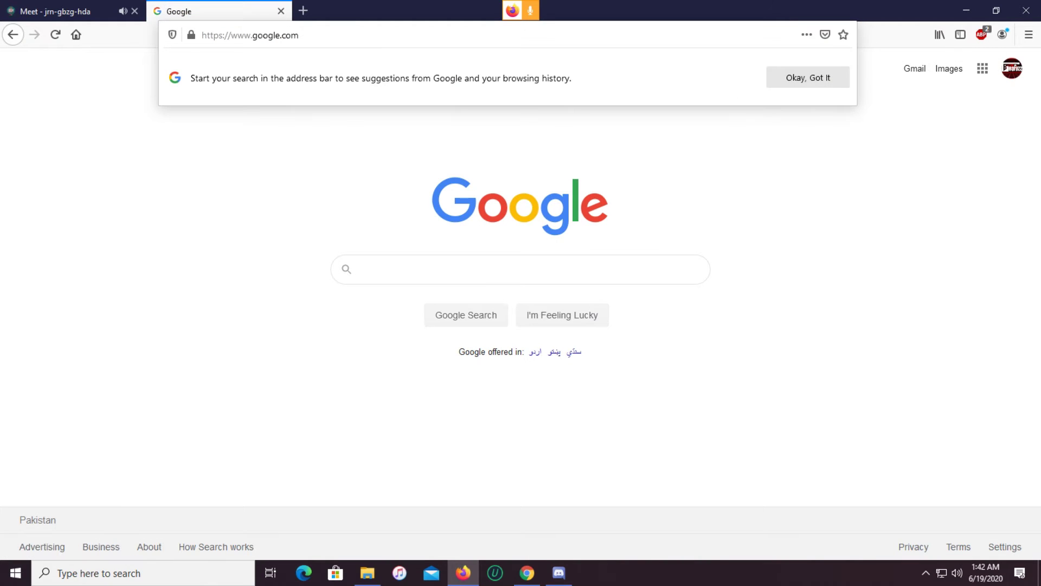
pyautogui.click(1012, 69)
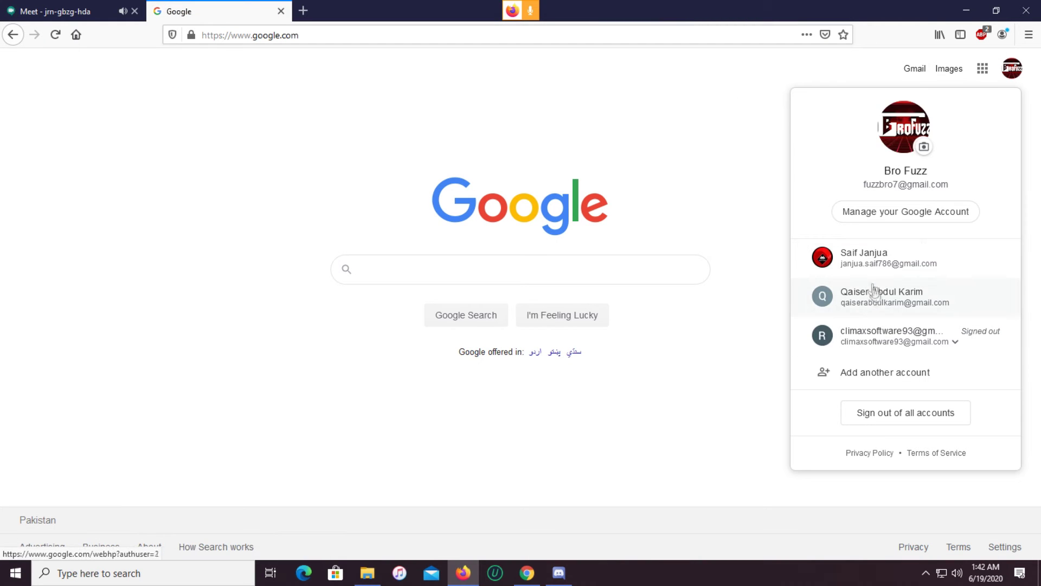
pyautogui.click(880, 307)
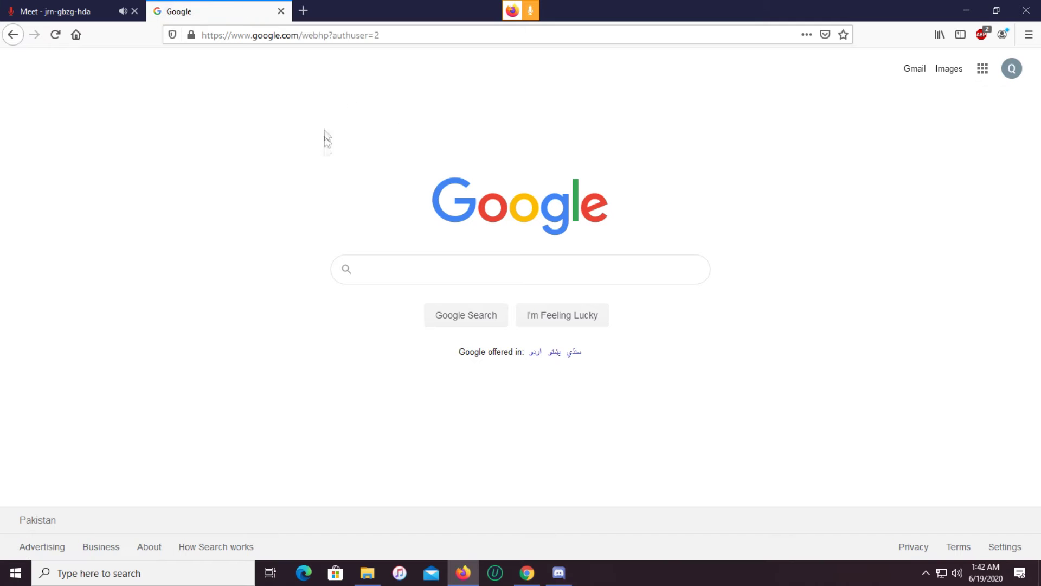
# Open the copied meeting link in the Firefox tab and switch the meeting to the account with the Q avatar.
pyautogui.click(434, 36)
pyautogui.hotkey('ctrl', 'v')
pyautogui.press('Return')
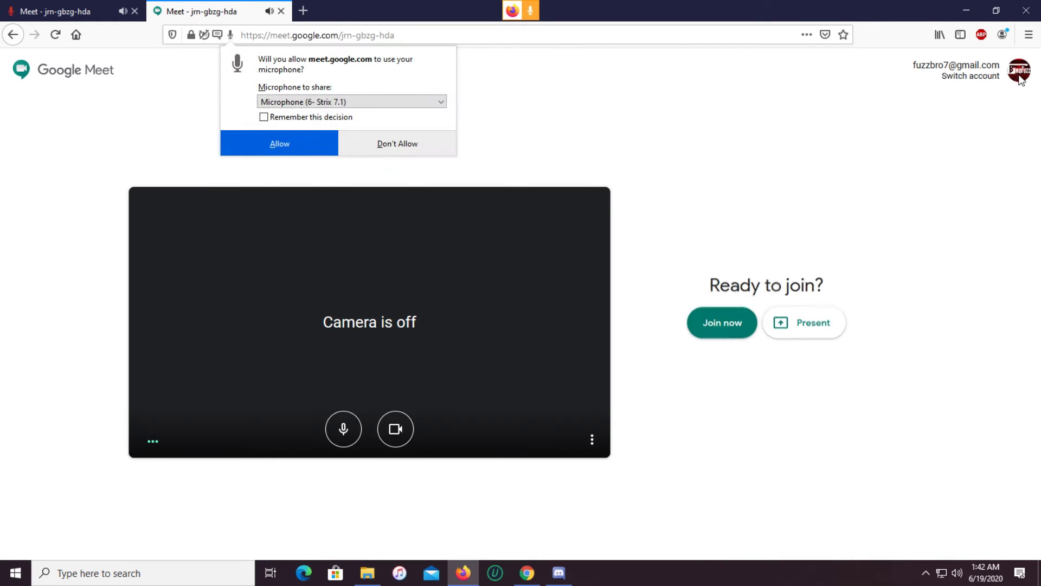
pyautogui.click(983, 78)
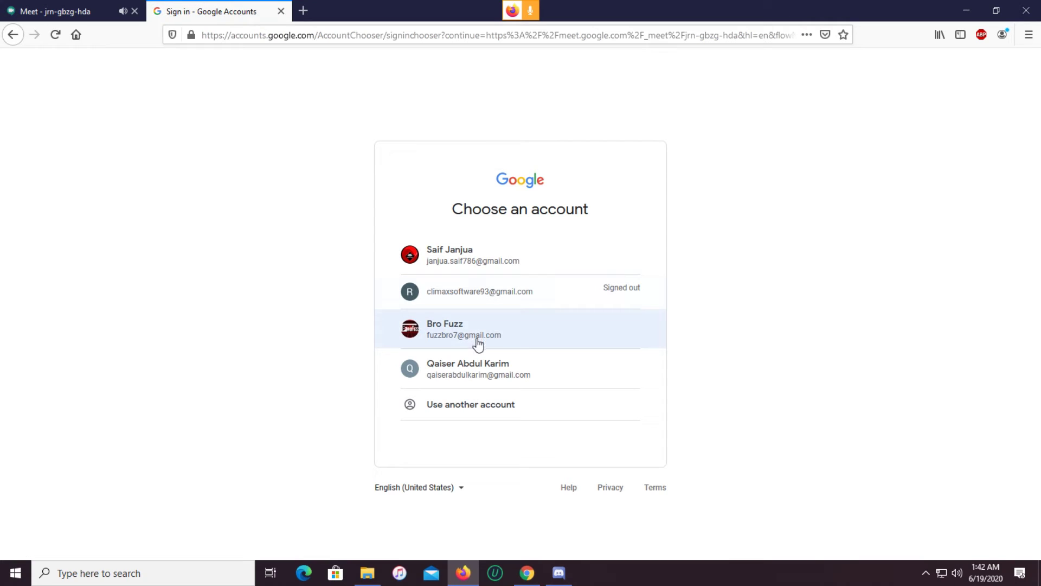
pyautogui.click(477, 366)
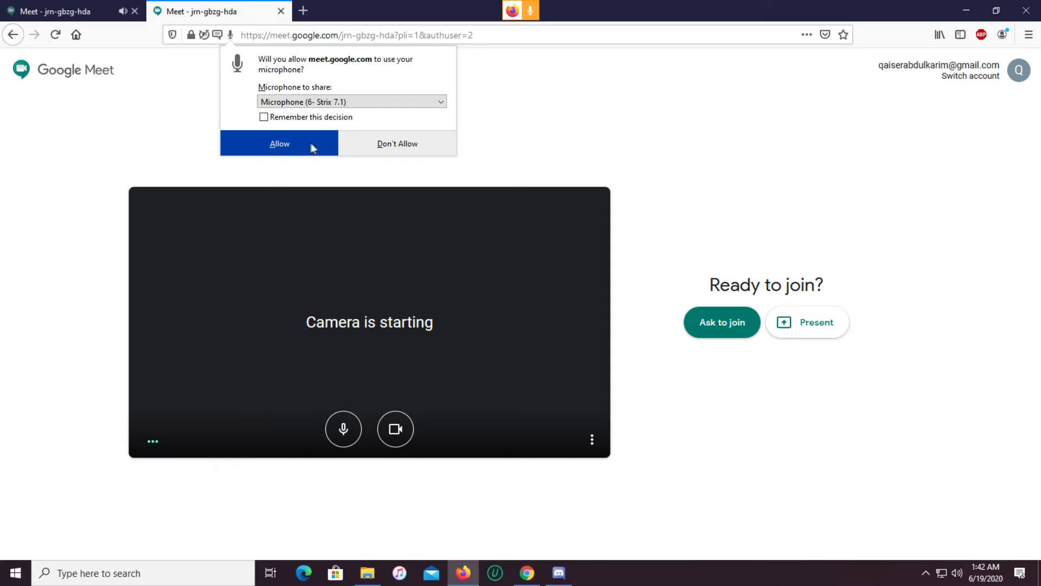
# Allow the requested device access, ask to join from Firefox and admit this guest in Chrome.
pyautogui.click(312, 146)
pyautogui.click(312, 146)
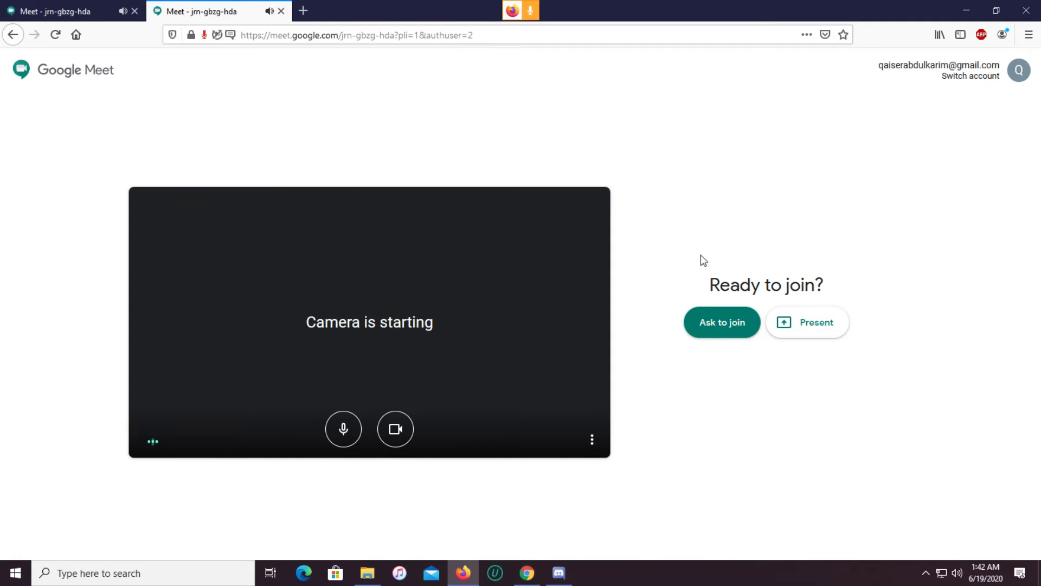
pyautogui.click(727, 334)
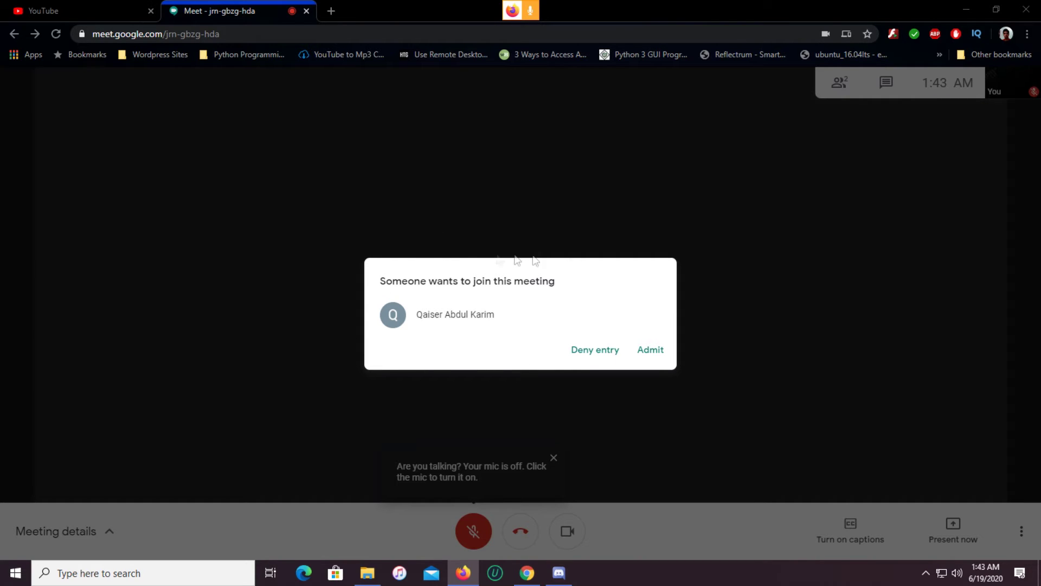
pyautogui.click(653, 352)
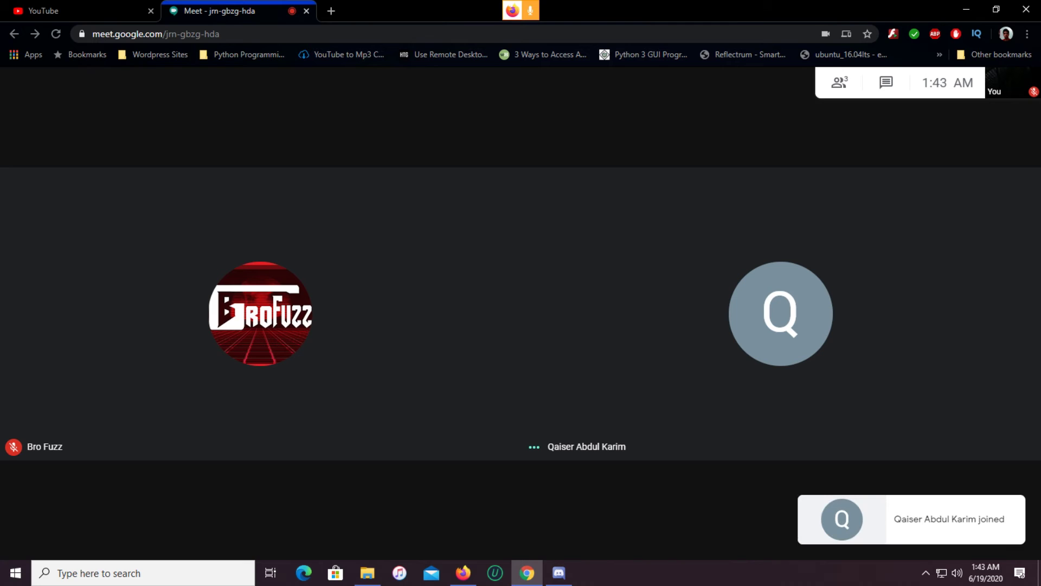
# Open the copied meeting link in another Firefox tab, maximize the window and switch to the account with the red avatar.
pyautogui.hotkey('alt', 'Tab')
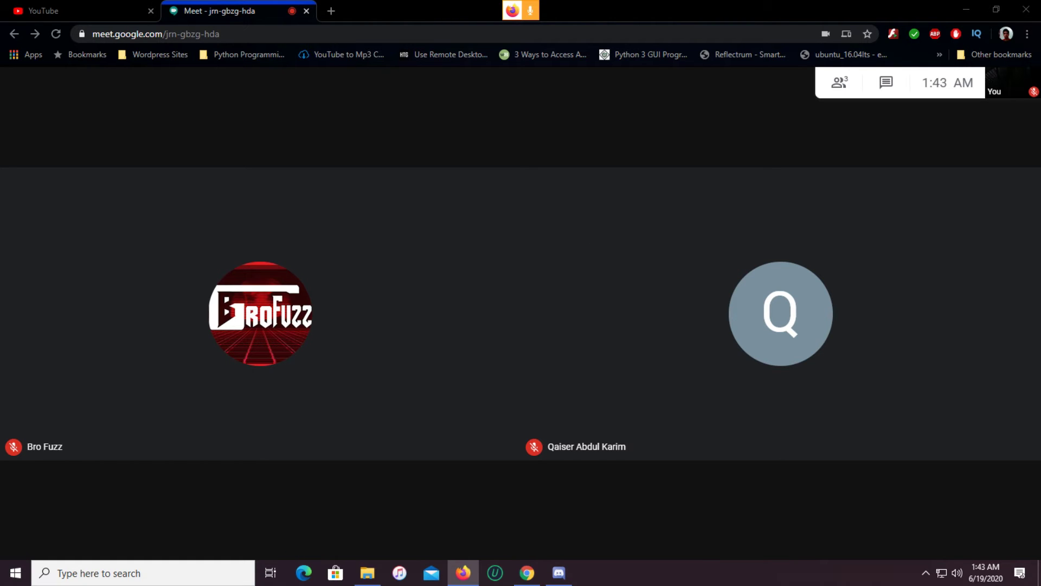
pyautogui.hotkey('alt', 'Tab')
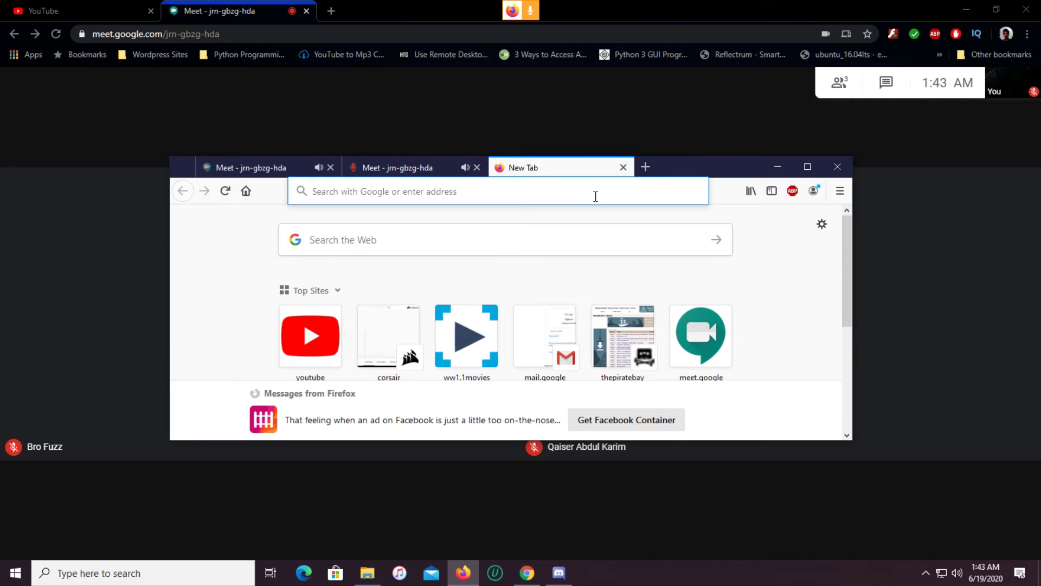
pyautogui.click(595, 196)
pyautogui.hotkey('ctrl', 'v')
pyautogui.press('Return')
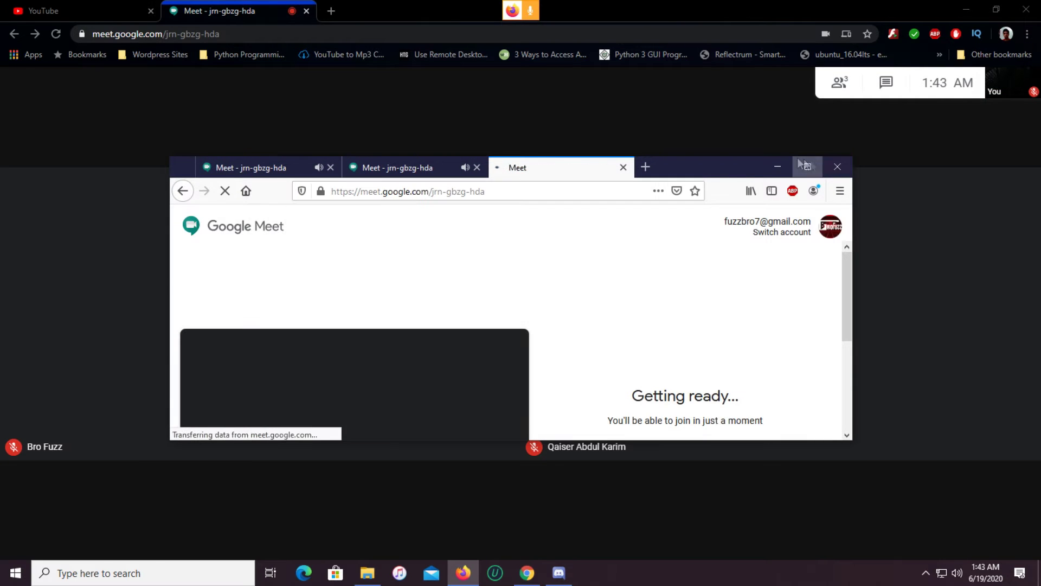
pyautogui.click(805, 165)
pyautogui.click(968, 76)
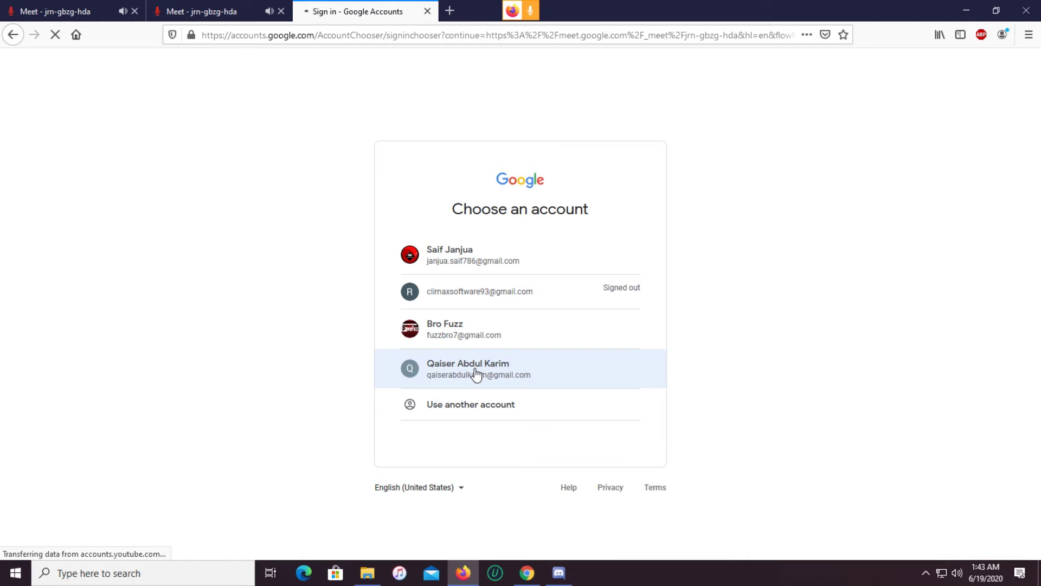
pyautogui.click(487, 254)
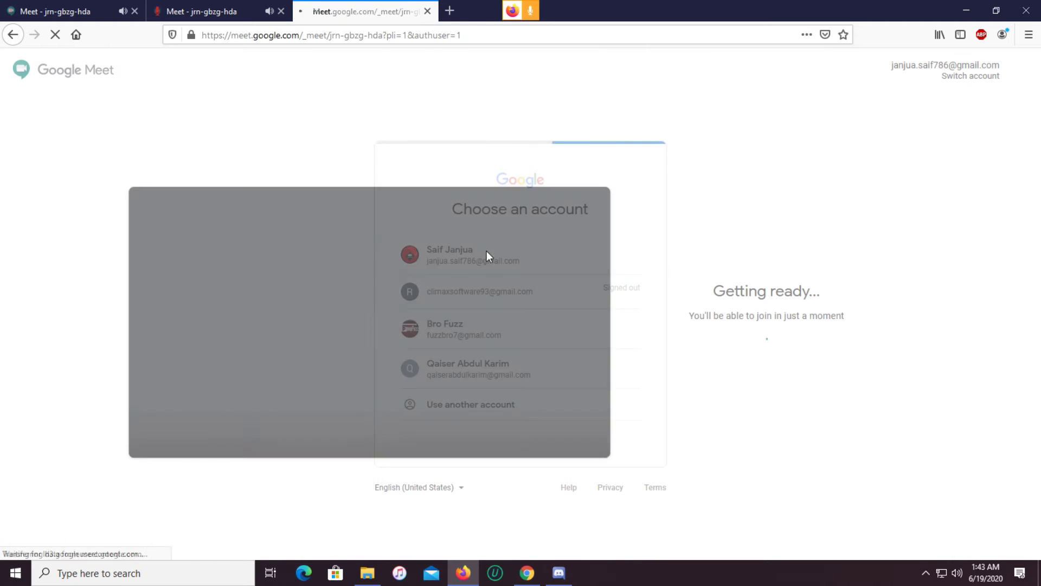
# Allow the requested device access, ask to join with the red-avatar account and admit this third guest in Chrome.
pyautogui.click(301, 140)
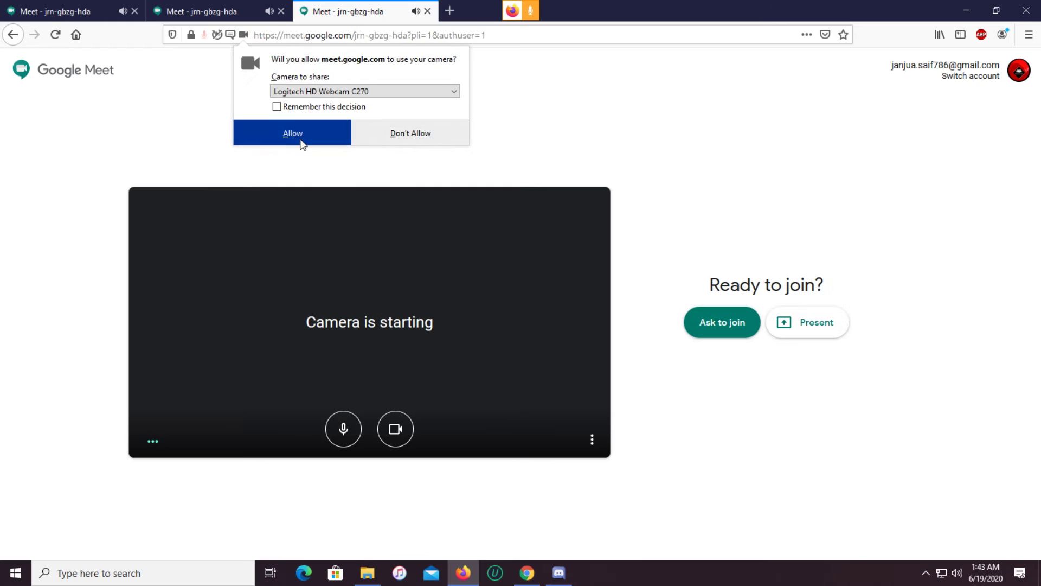
pyautogui.click(307, 142)
pyautogui.click(741, 327)
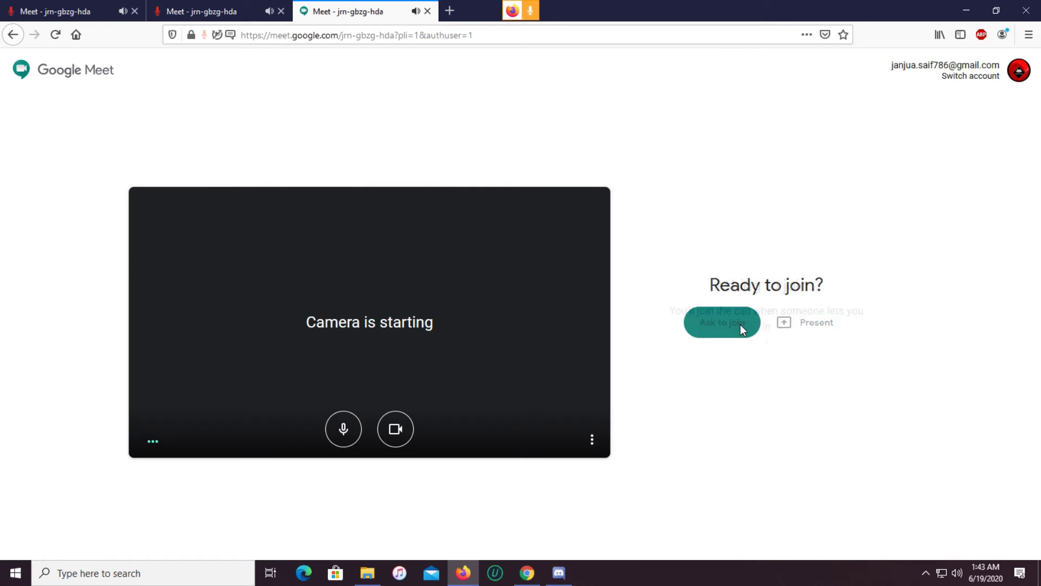
pyautogui.moveTo(611, 15); pyautogui.dragTo(1040, 117)
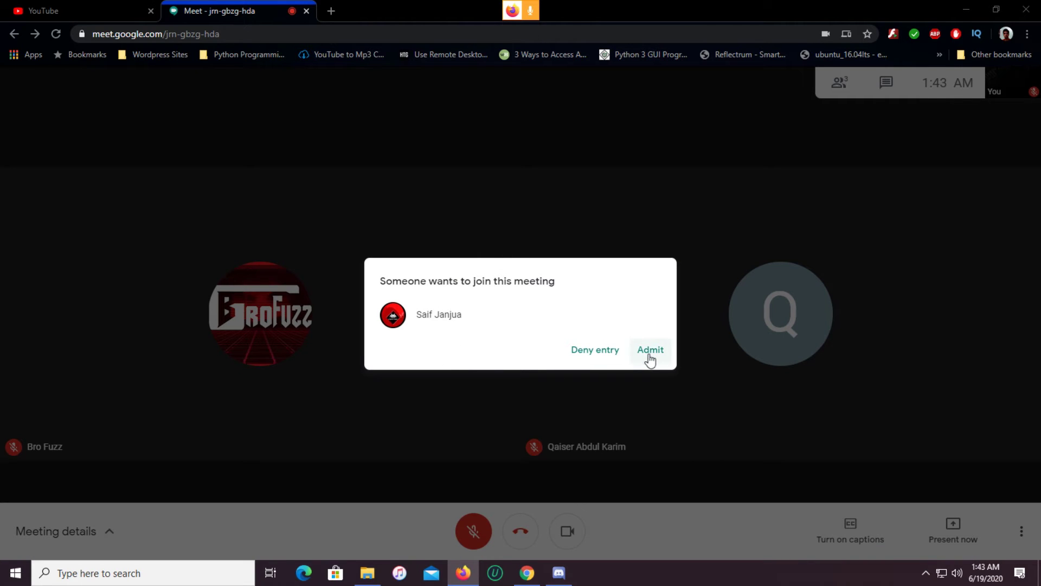
pyautogui.click(650, 351)
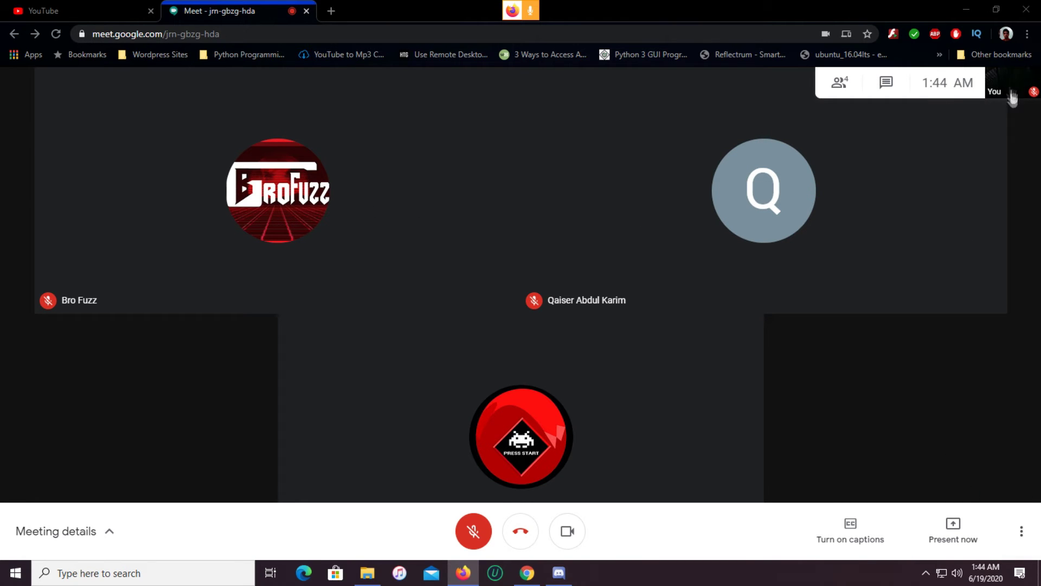
# Change the meeting layout to Sidebar and show your own camera feed in the main view.
pyautogui.click(1022, 533)
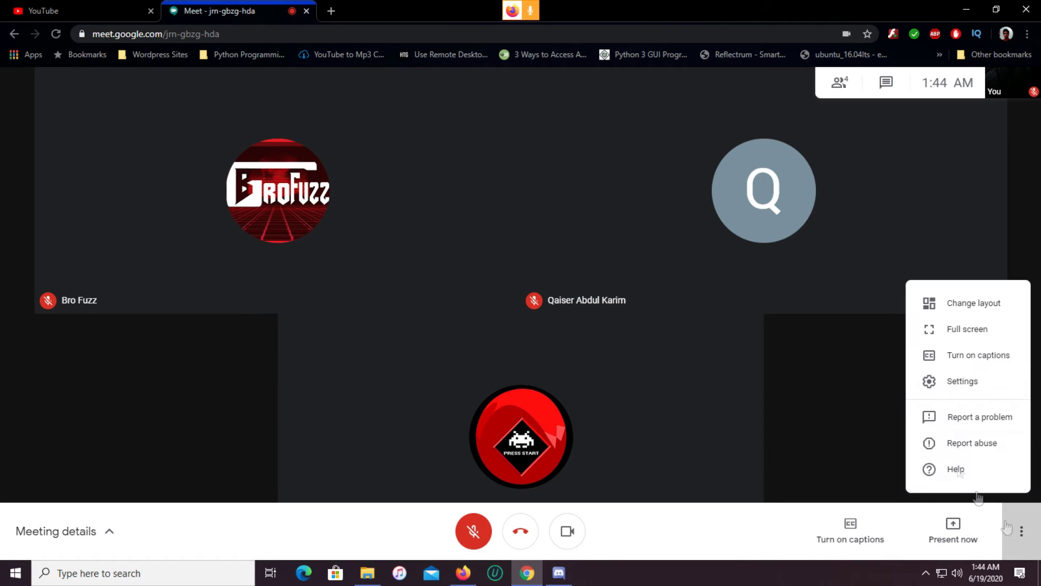
pyautogui.click(956, 309)
pyautogui.click(455, 295)
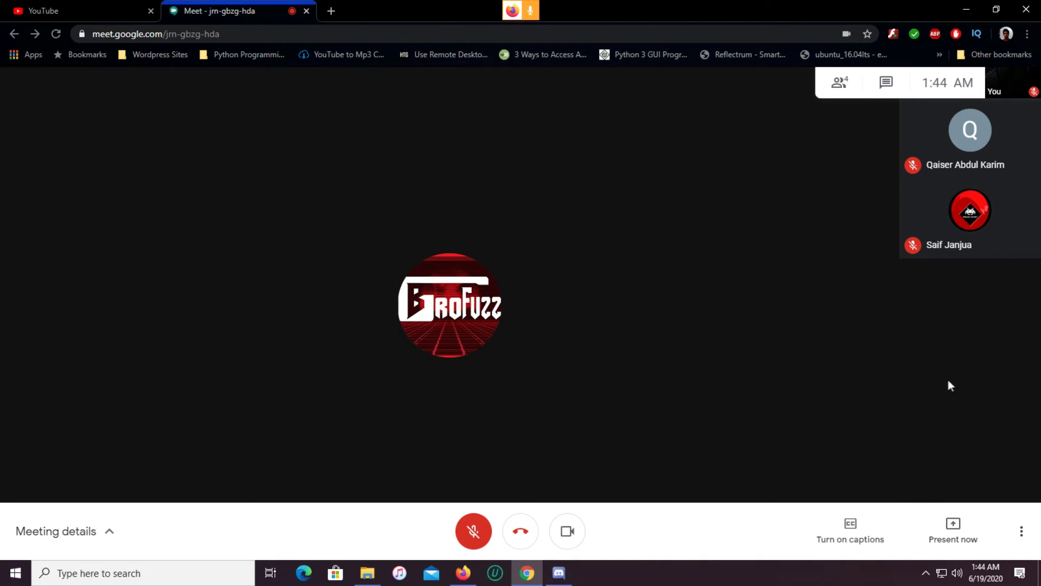
pyautogui.moveTo(959, 239)
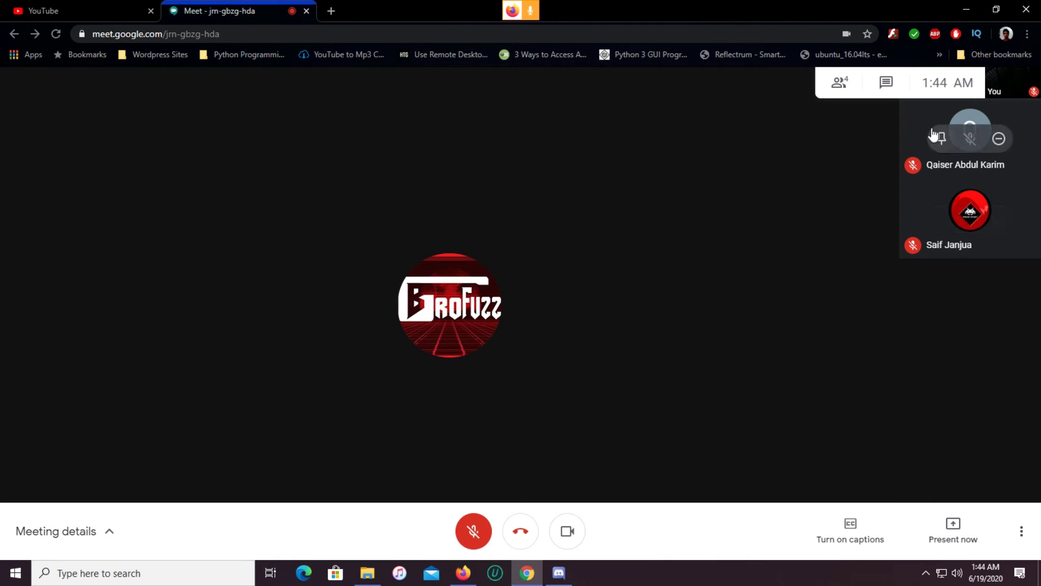
pyautogui.click(1004, 84)
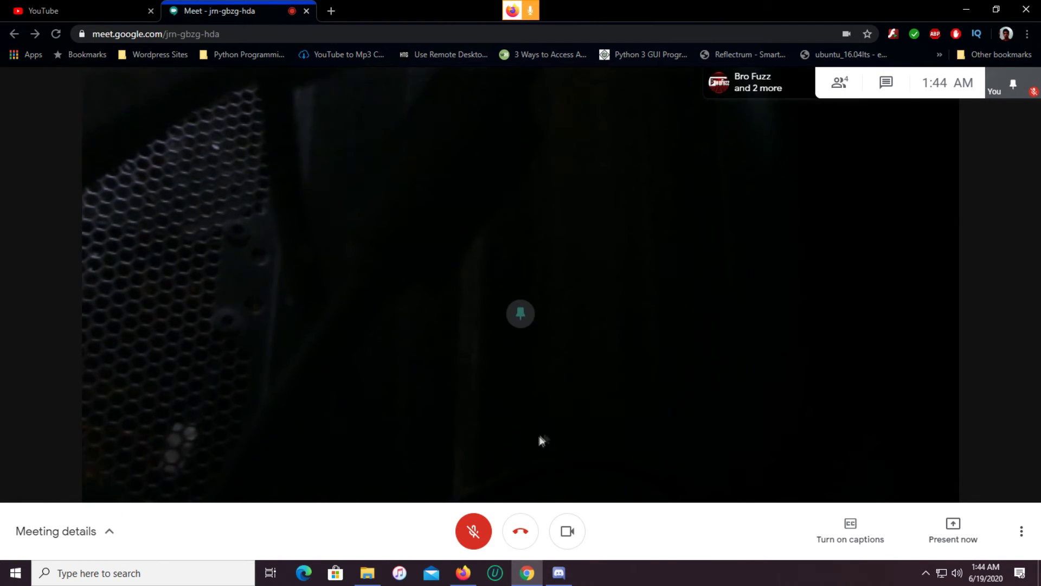
# Change the meeting layout to Tiled so all participants share the view equally.
pyautogui.click(1021, 531)
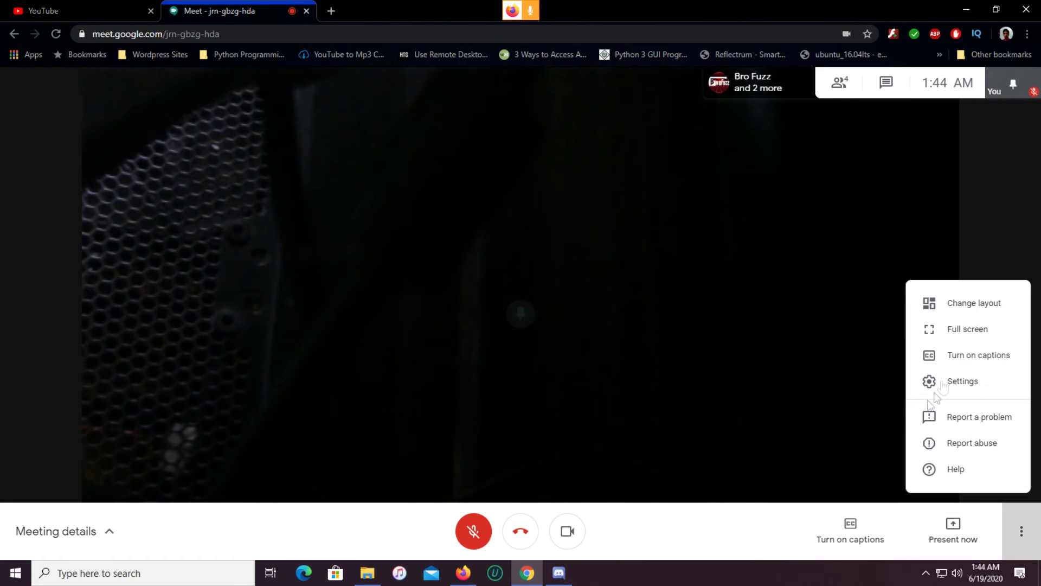
pyautogui.click(987, 302)
pyautogui.click(421, 408)
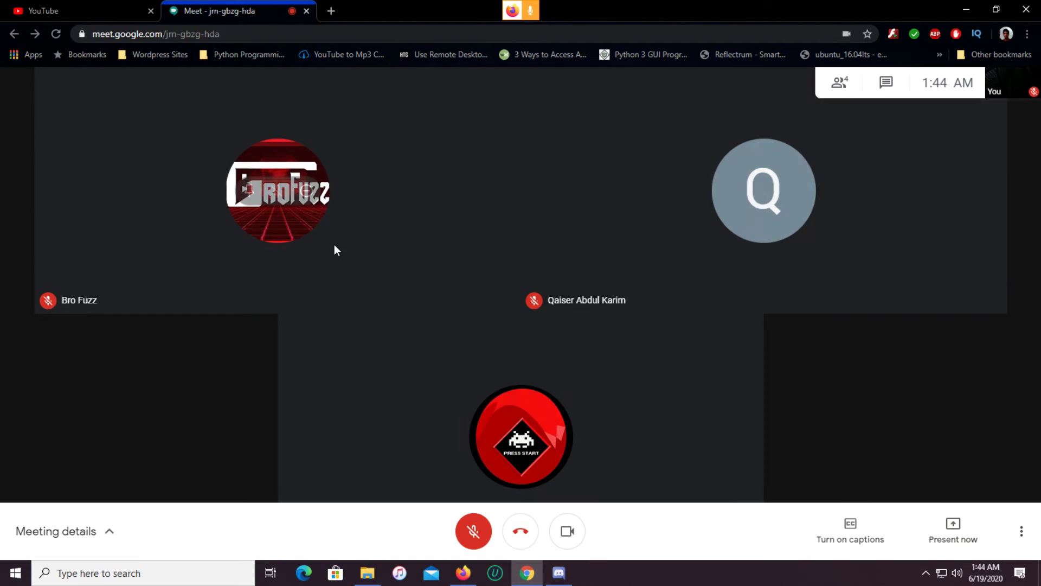
# Change the meeting layout to Spotlight and pin your own video from the participant list.
pyautogui.click(1022, 531)
pyautogui.click(922, 303)
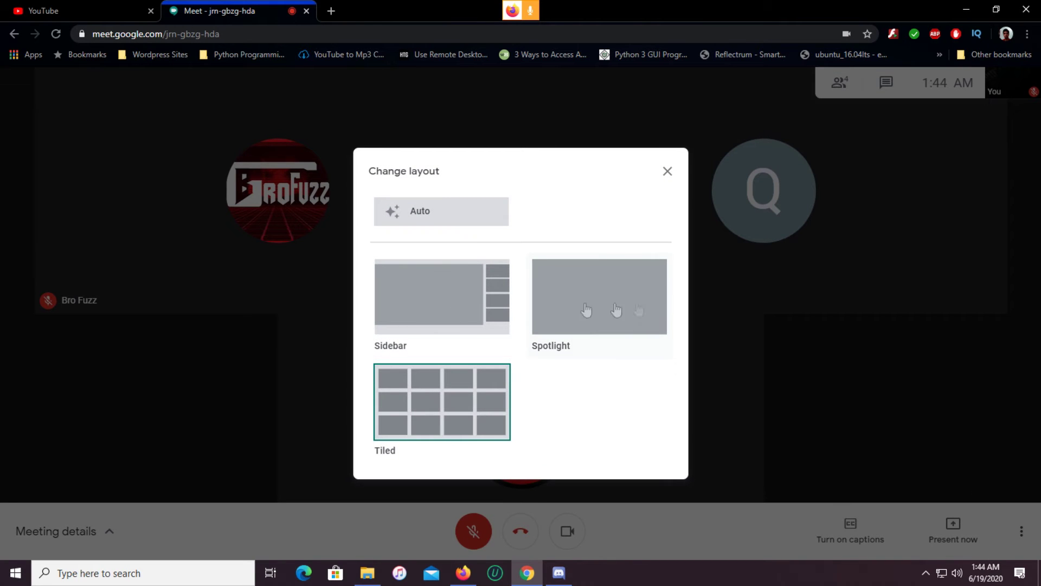
pyautogui.click(649, 309)
pyautogui.click(839, 83)
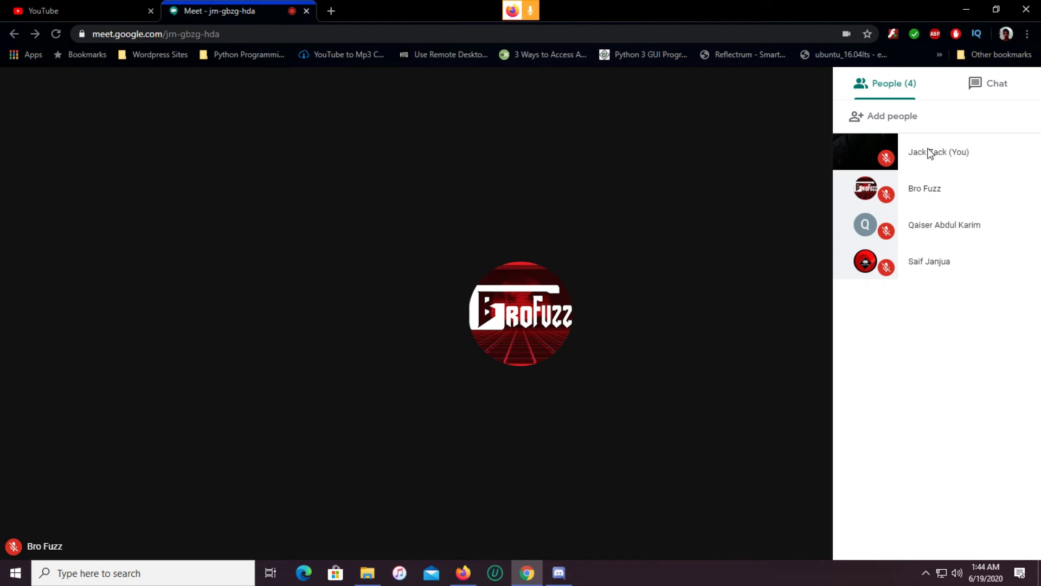
pyautogui.click(857, 159)
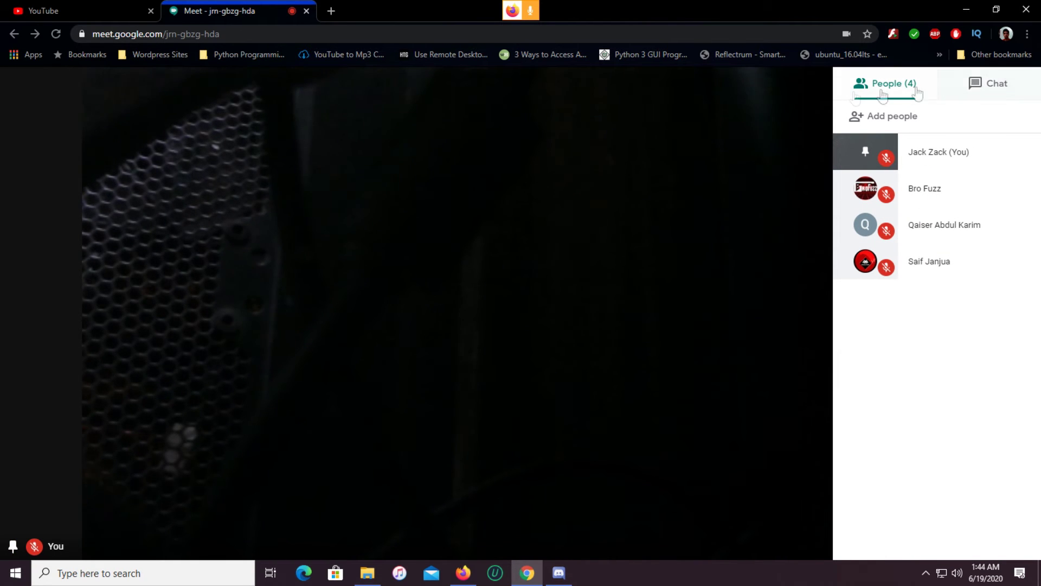
pyautogui.click(666, 198)
# Set the meeting layout back from Spotlight to Tiled.
pyautogui.click(1022, 531)
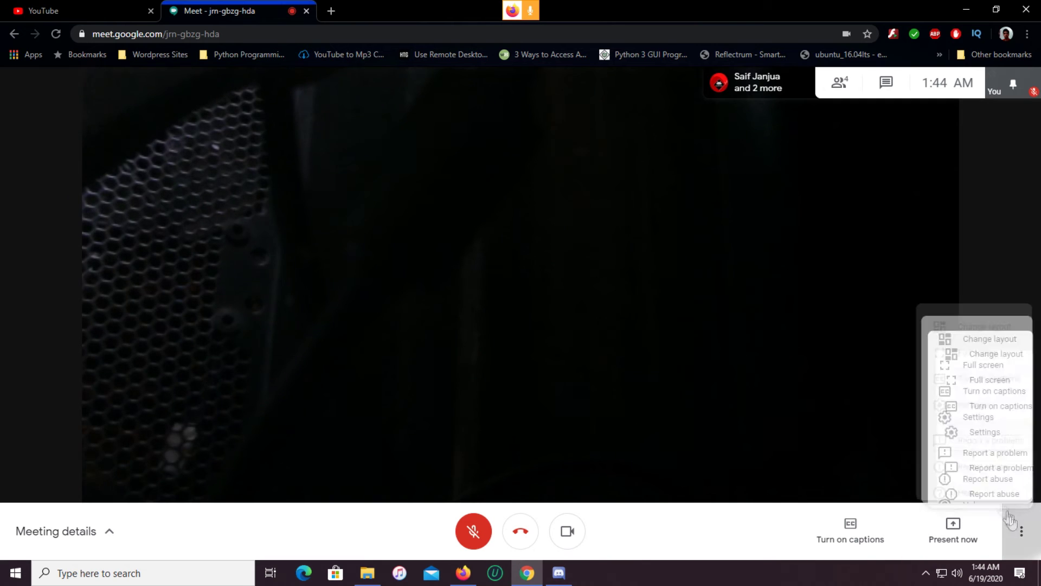
pyautogui.click(954, 304)
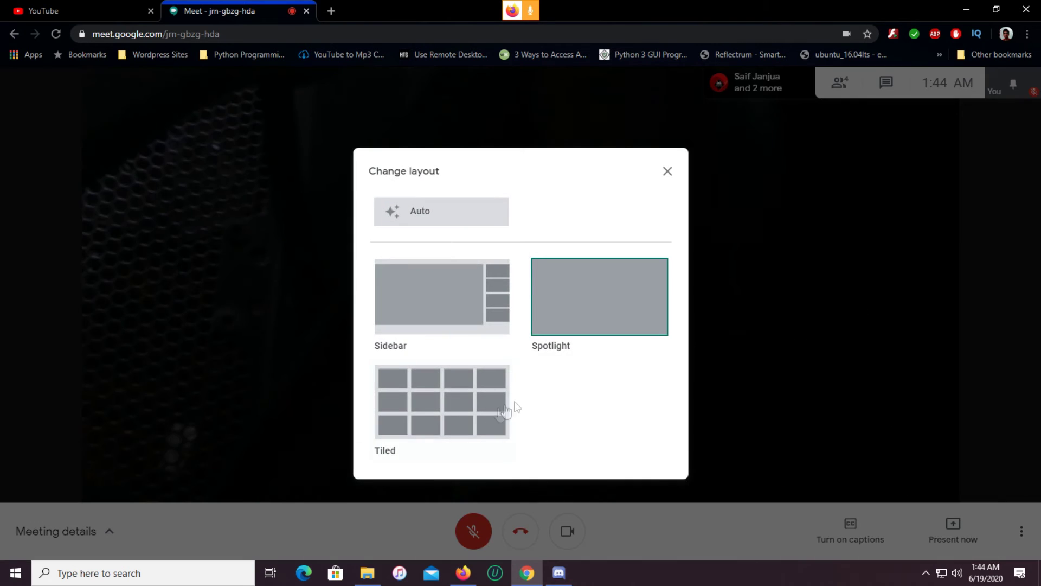
pyautogui.click(463, 415)
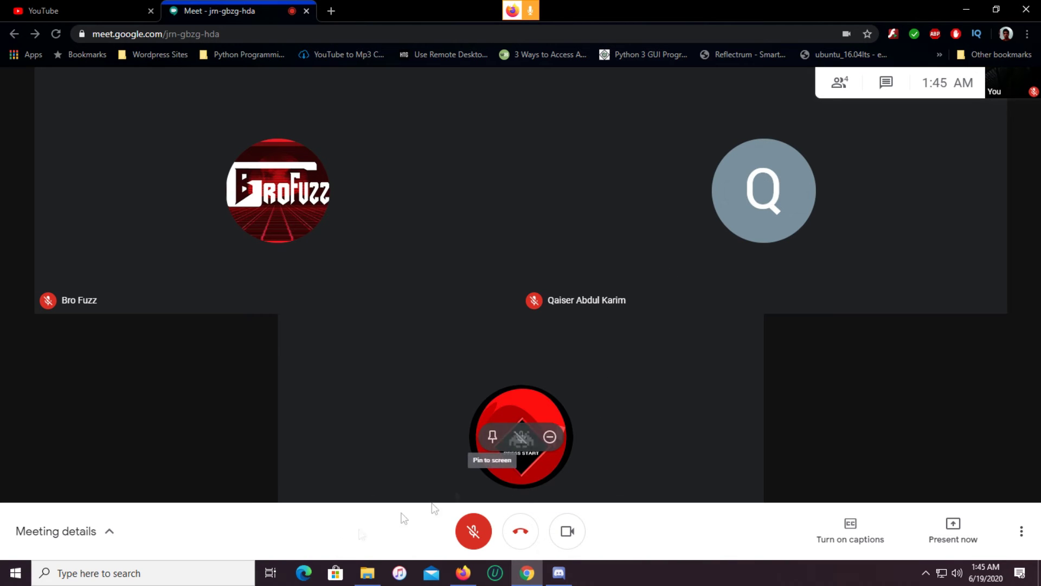
# Switch to File Explorer and open "warhammer fantasy 2nd edition.pdf" from New Volume (D:).
pyautogui.click(375, 583)
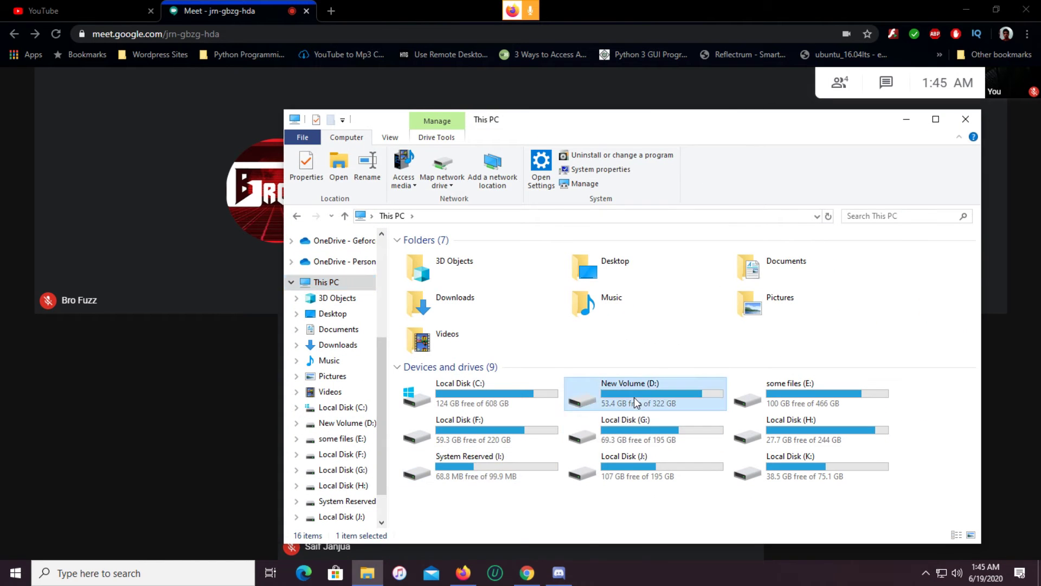
pyautogui.doubleClick(634, 397)
pyautogui.scroll(-5, 597, 425)
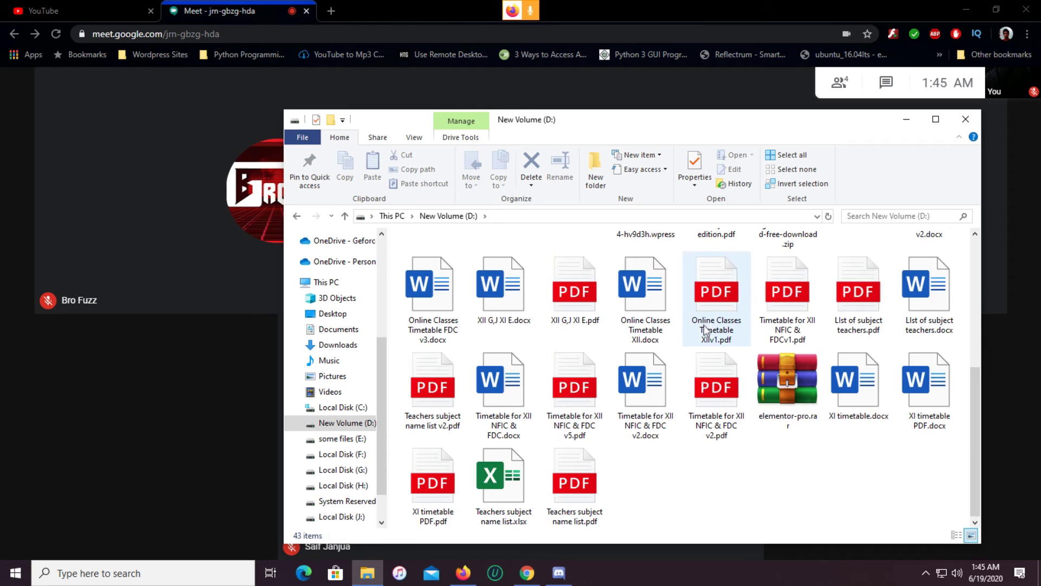
pyautogui.scroll(1, 789, 348)
pyautogui.scroll(-1, 753, 371)
pyautogui.scroll(1, 705, 353)
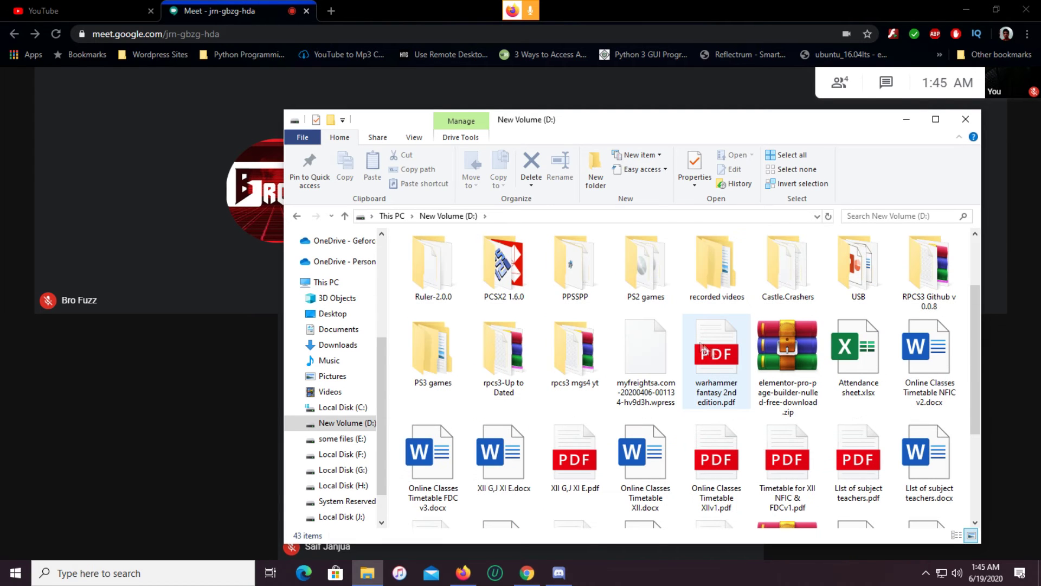
pyautogui.doubleClick(729, 353)
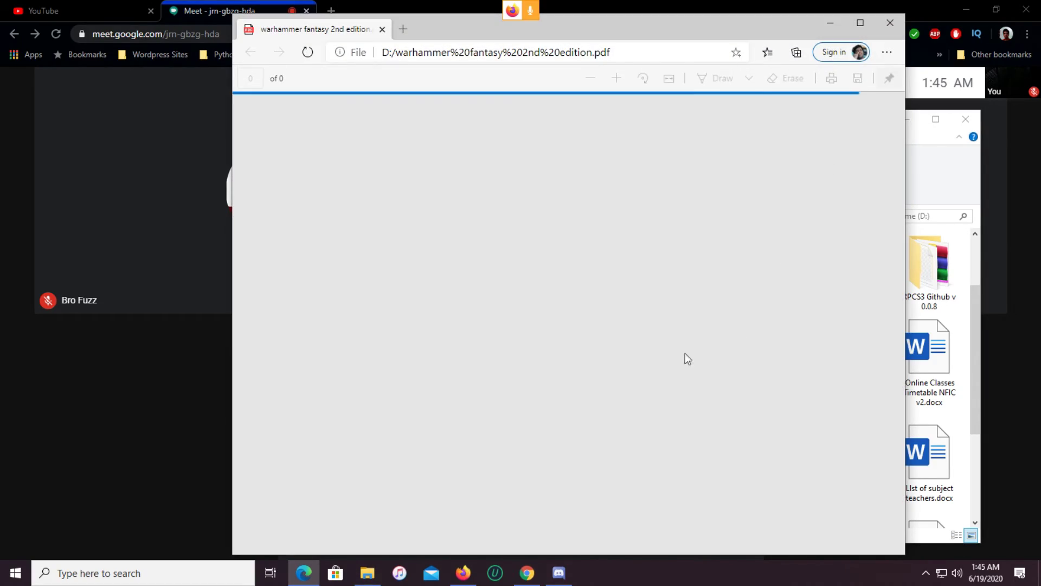
# Look through the opening pages of the PDF up to the "Life, After Death" story.
pyautogui.scroll(-15, 671, 332)
pyautogui.scroll(-20, 670, 333)
pyautogui.scroll(-3, 670, 336)
pyautogui.scroll(5, 670, 337)
pyautogui.scroll(-2, 666, 335)
pyautogui.scroll(4, 666, 335)
pyautogui.scroll(-4, 651, 342)
pyautogui.scroll(4, 631, 351)
pyautogui.scroll(5, 632, 351)
pyautogui.scroll(-10, 596, 326)
pyautogui.scroll(2, 529, 277)
pyautogui.scroll(-2, 529, 277)
pyautogui.scroll(2, 545, 174)
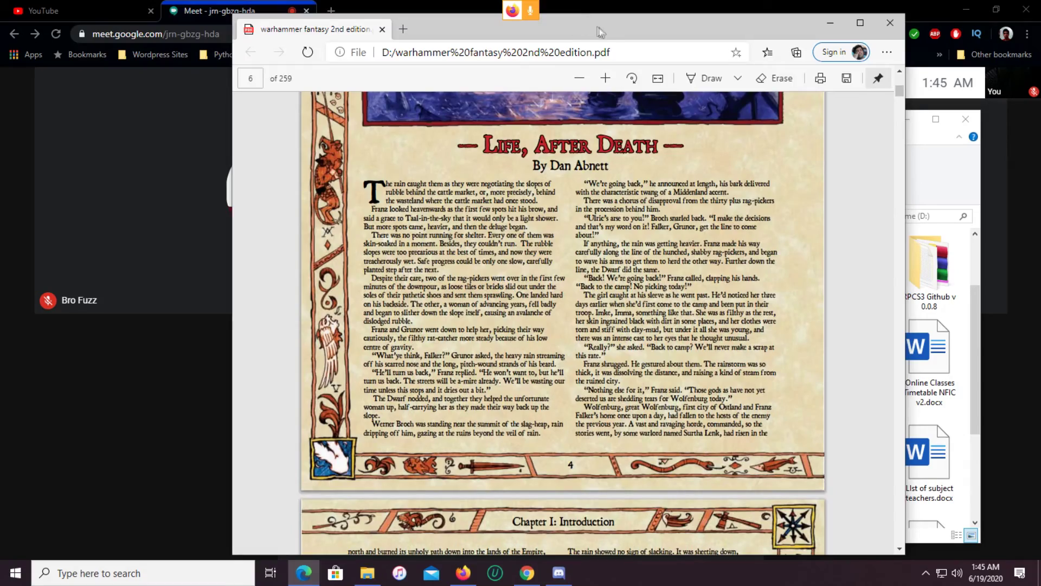
# Uncover the meeting behind the PDF and File Explorer windows and present the entire Screen 1 to the participants.
pyautogui.moveTo(600, 31); pyautogui.dragTo(502, 27)
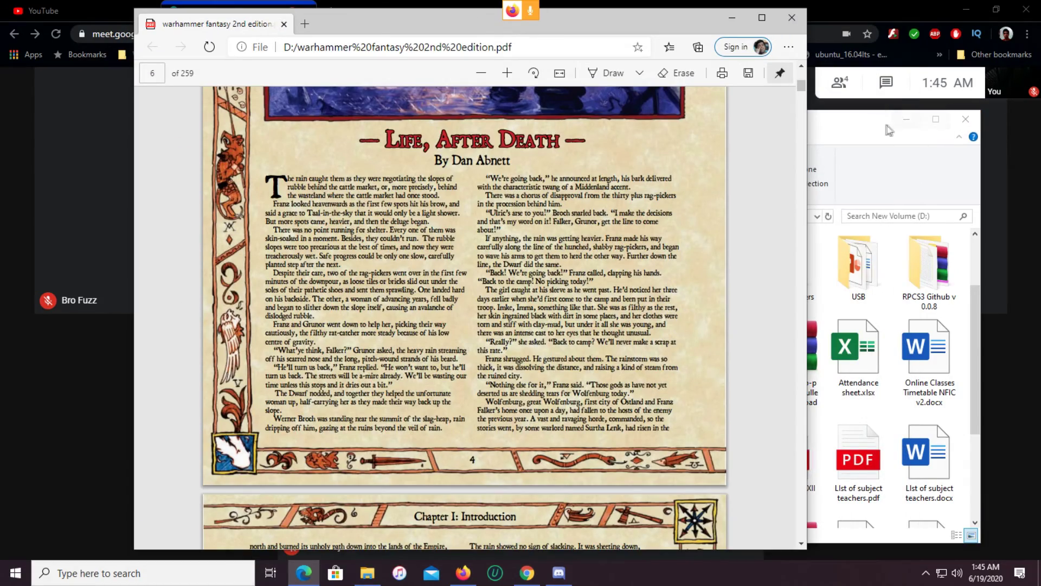
pyautogui.click(906, 119)
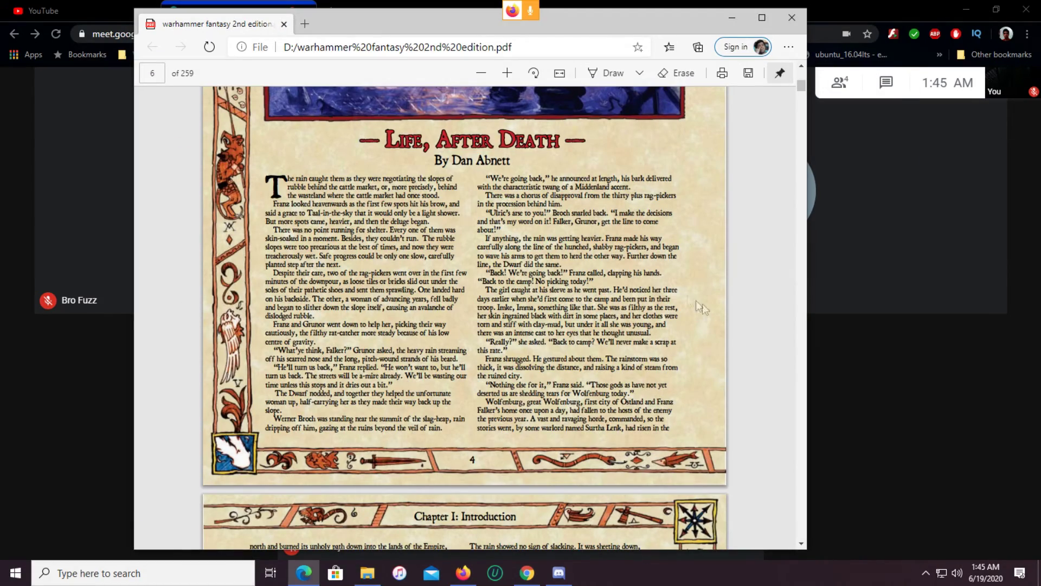
pyautogui.moveTo(924, 431)
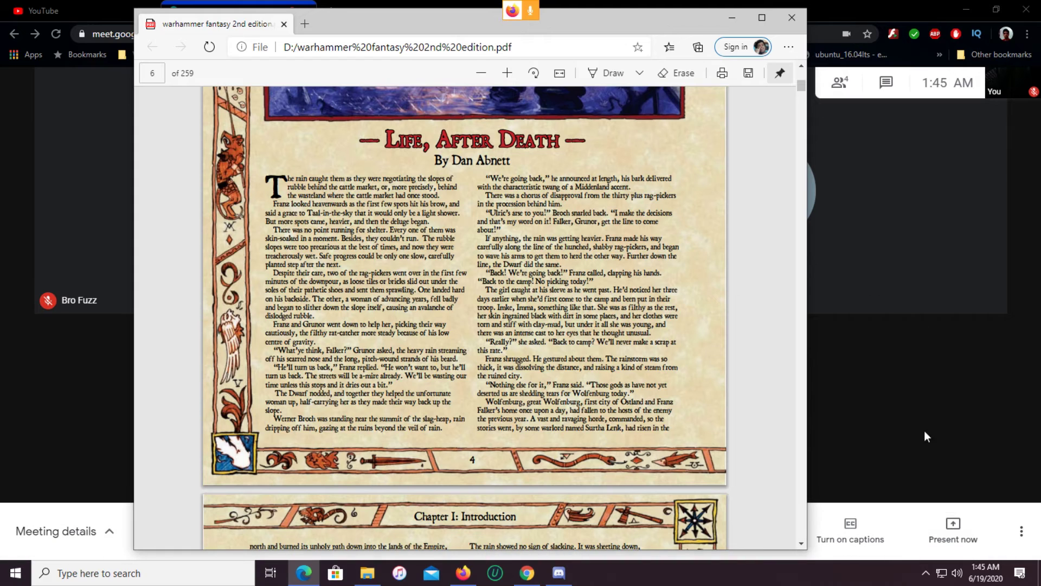
pyautogui.click(952, 543)
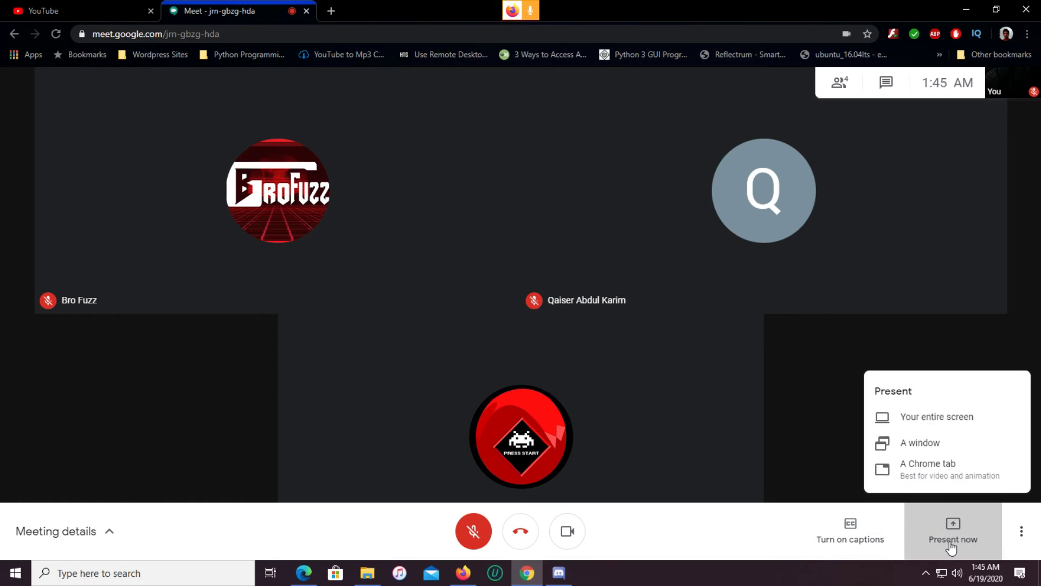
pyautogui.click(930, 429)
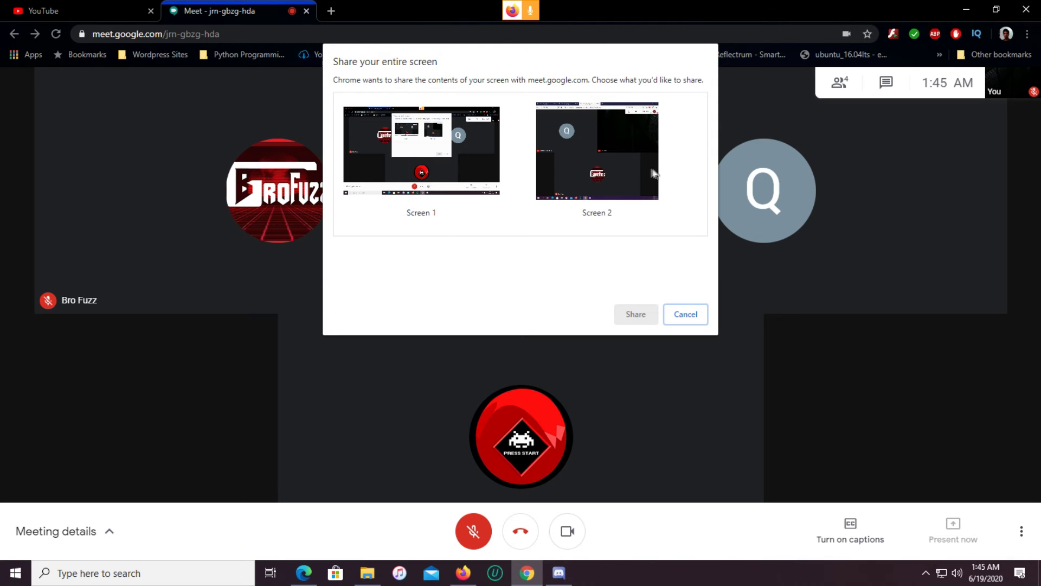
pyautogui.click(410, 170)
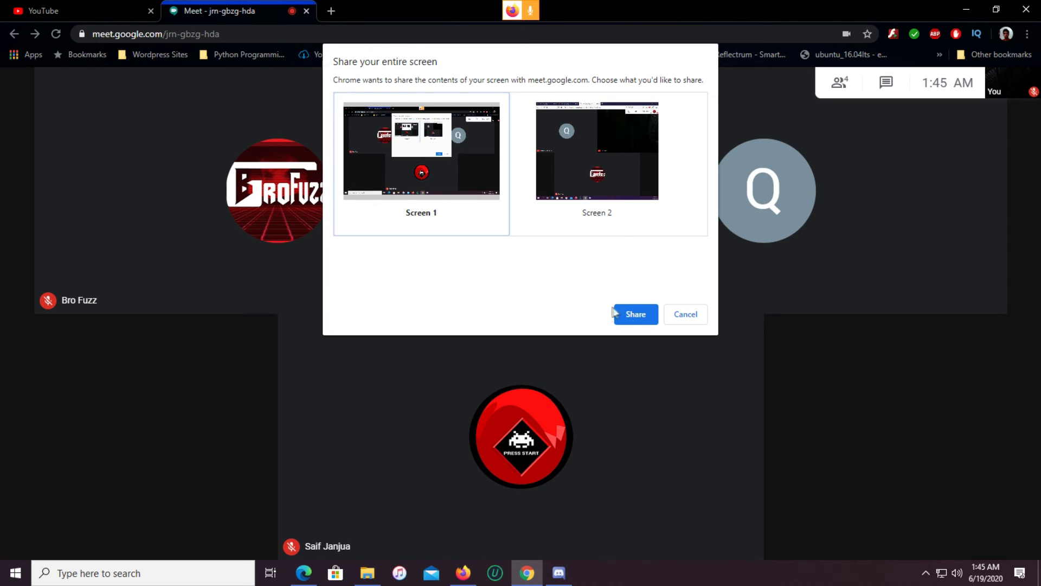
pyautogui.click(635, 314)
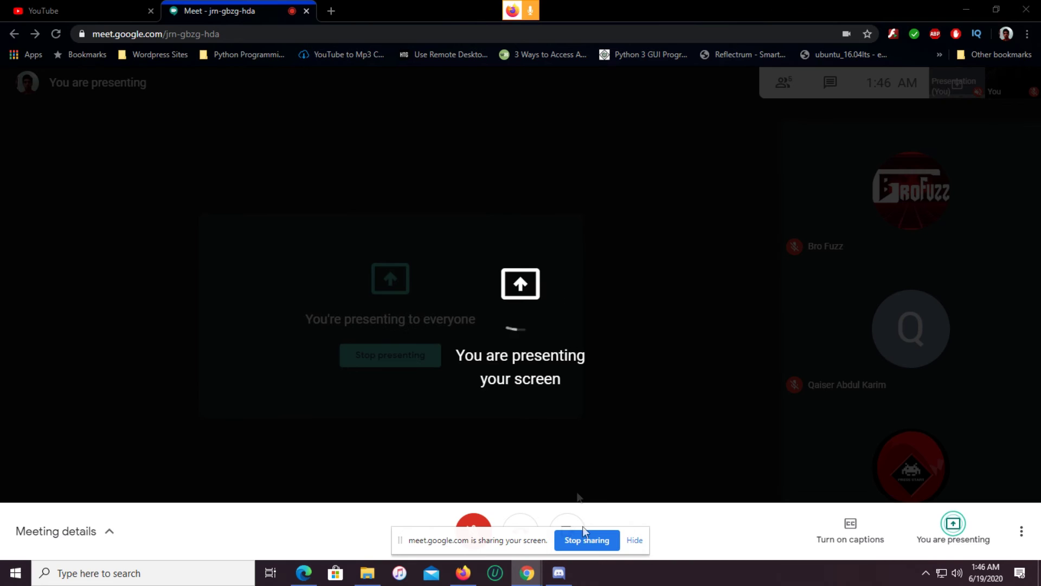
# Switch to the PDF in Edge, maximize its window and page through the Introduction chapter for the participants.
pyautogui.moveTo(467, 580)
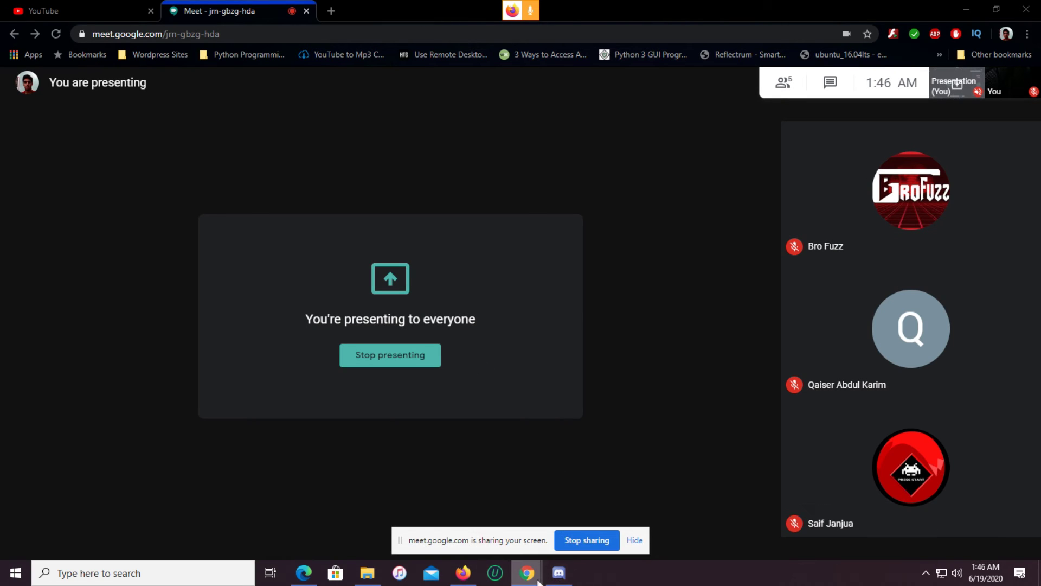
pyautogui.click(304, 573)
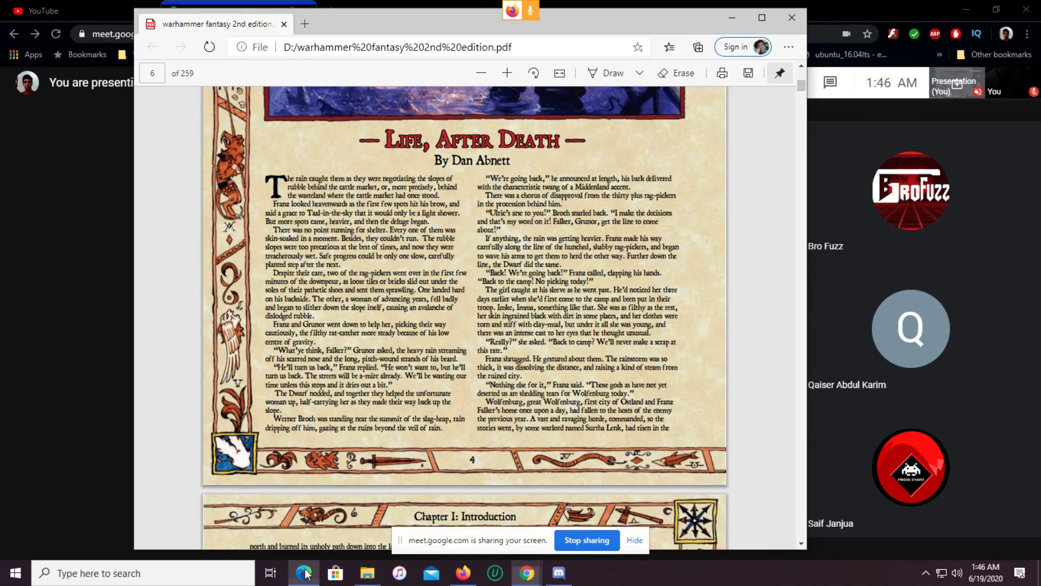
pyautogui.click(762, 17)
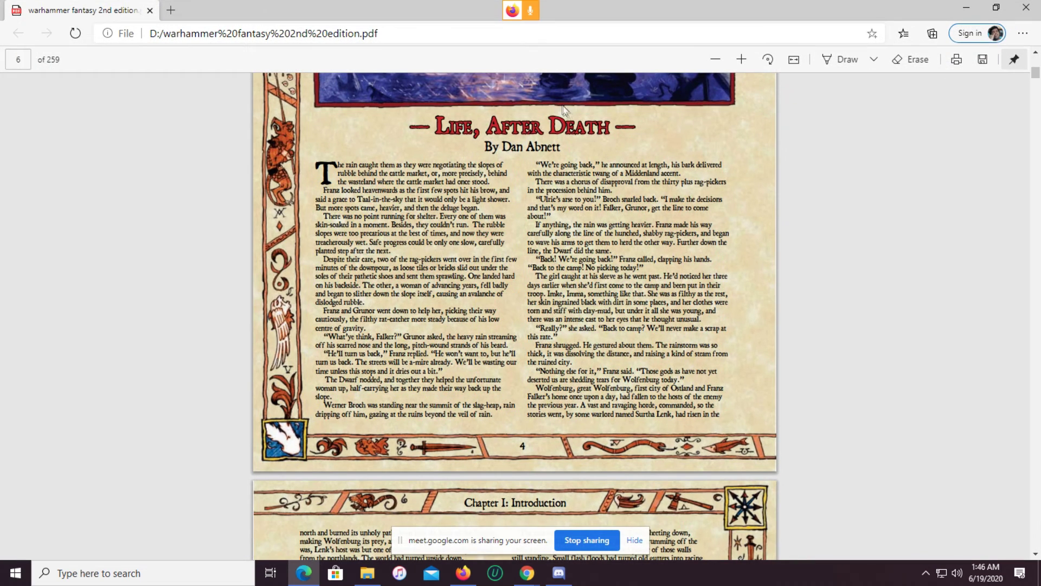
pyautogui.scroll(-4, 508, 376)
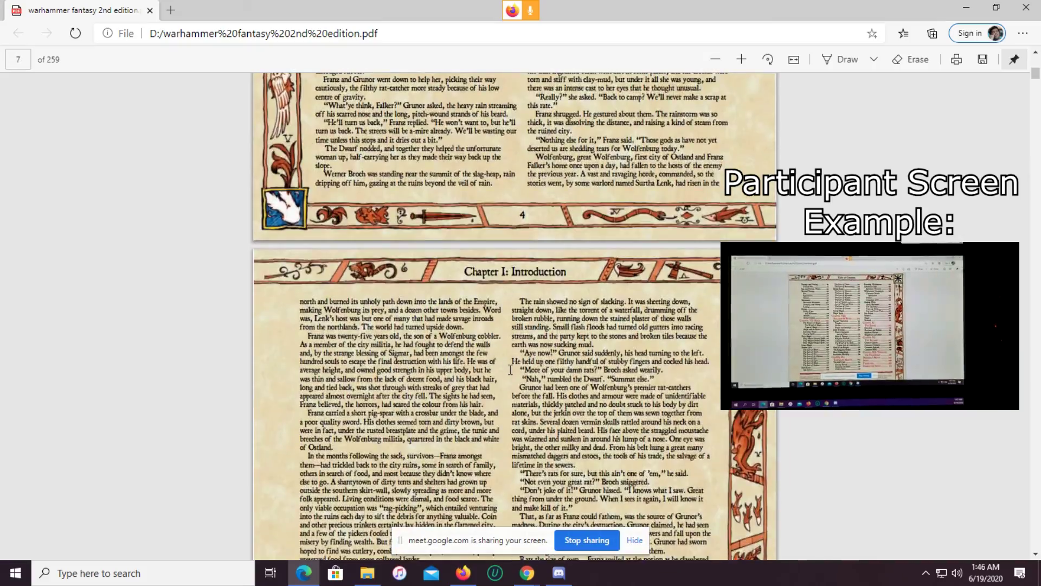
pyautogui.scroll(-4, 510, 369)
pyautogui.scroll(-5, 510, 368)
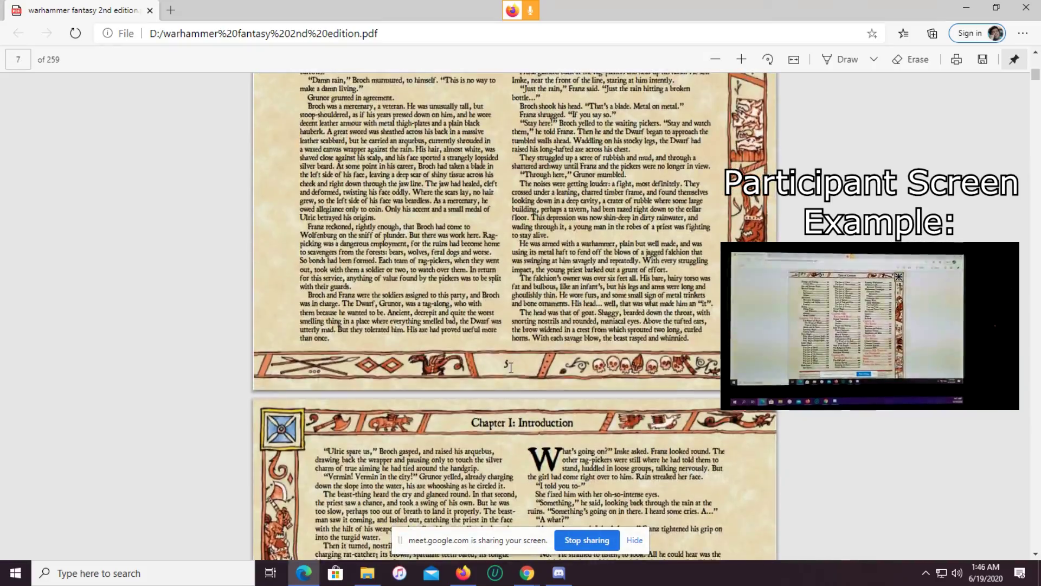
pyautogui.scroll(-3, 511, 368)
pyautogui.scroll(-10, 511, 368)
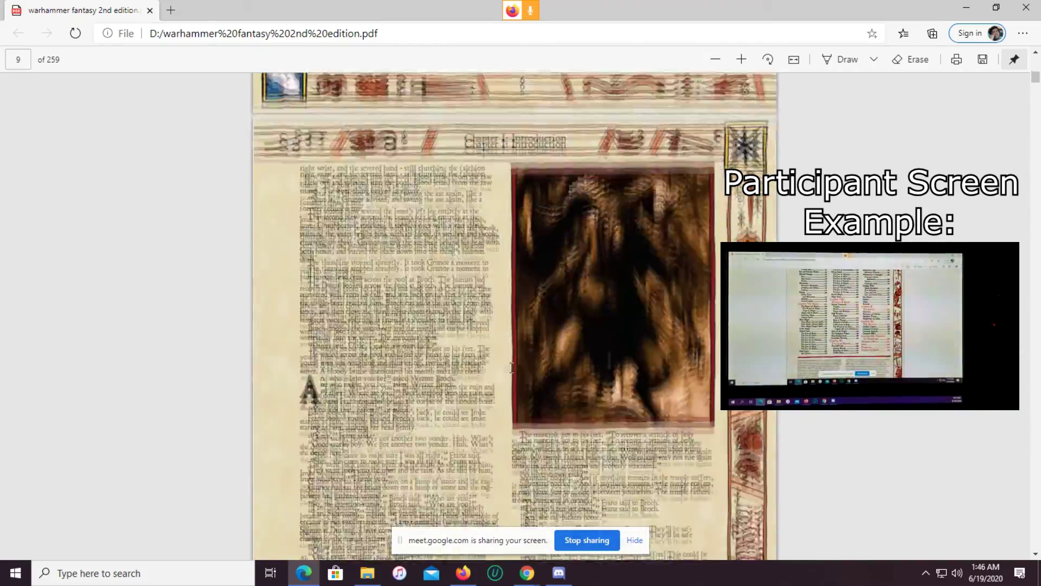
pyautogui.scroll(-3, 511, 362)
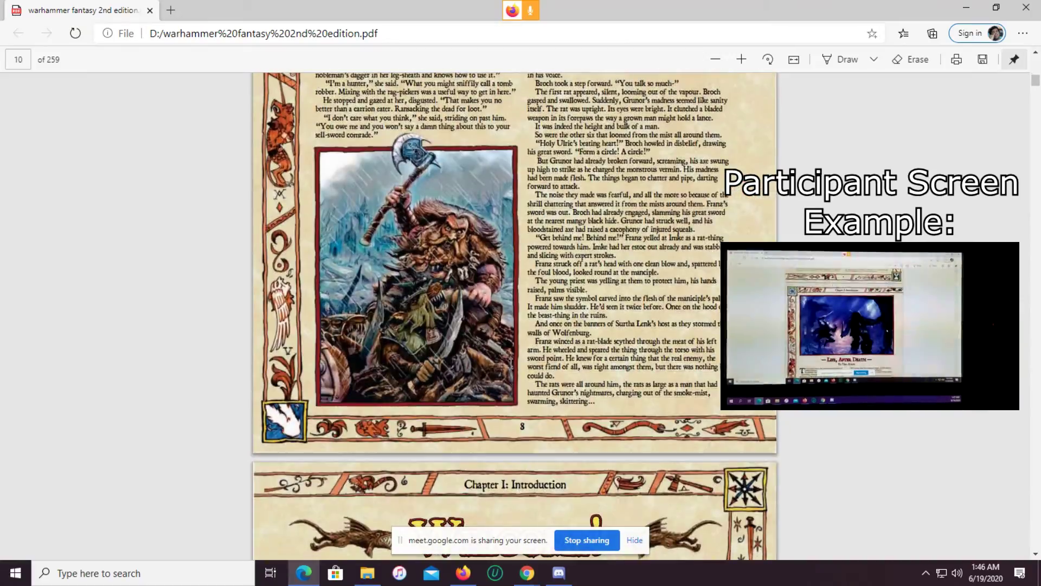
# Page through the Introduction chapter of the shared PDF, return to the cover and look over the cover page.
pyautogui.scroll(-12, 512, 368)
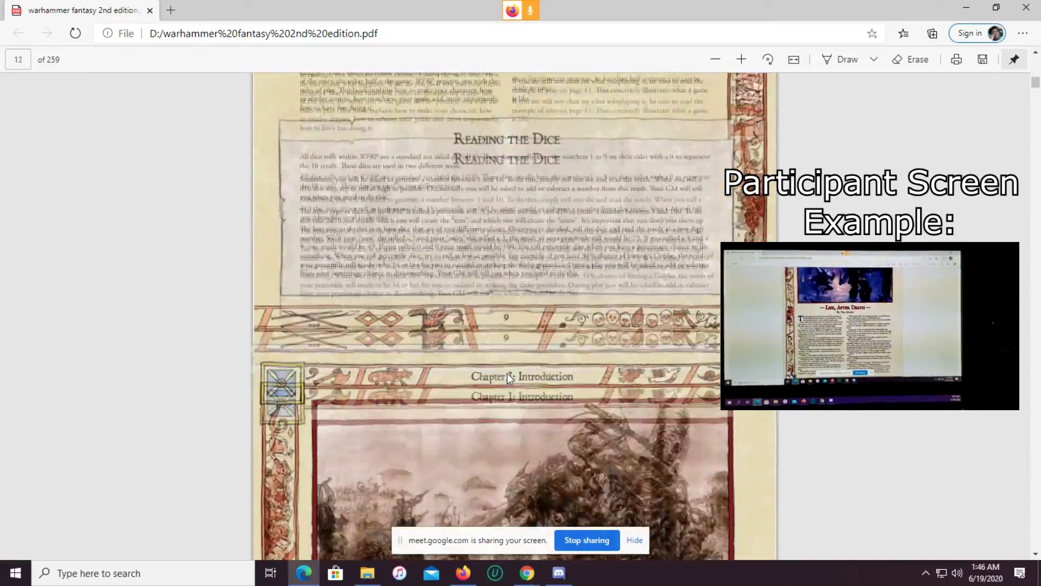
pyautogui.scroll(-12, 510, 374)
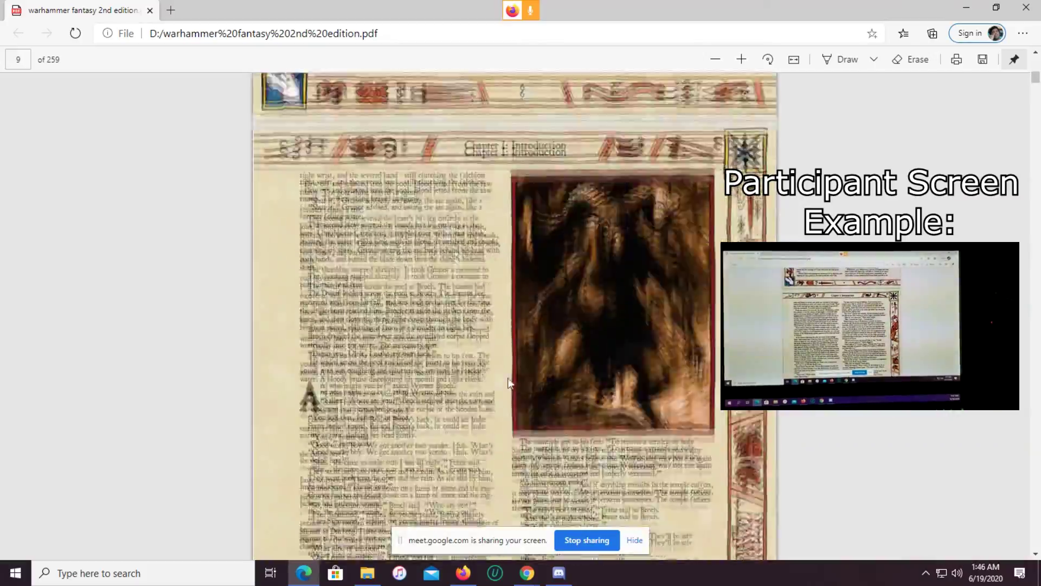
pyautogui.scroll(10, 509, 376)
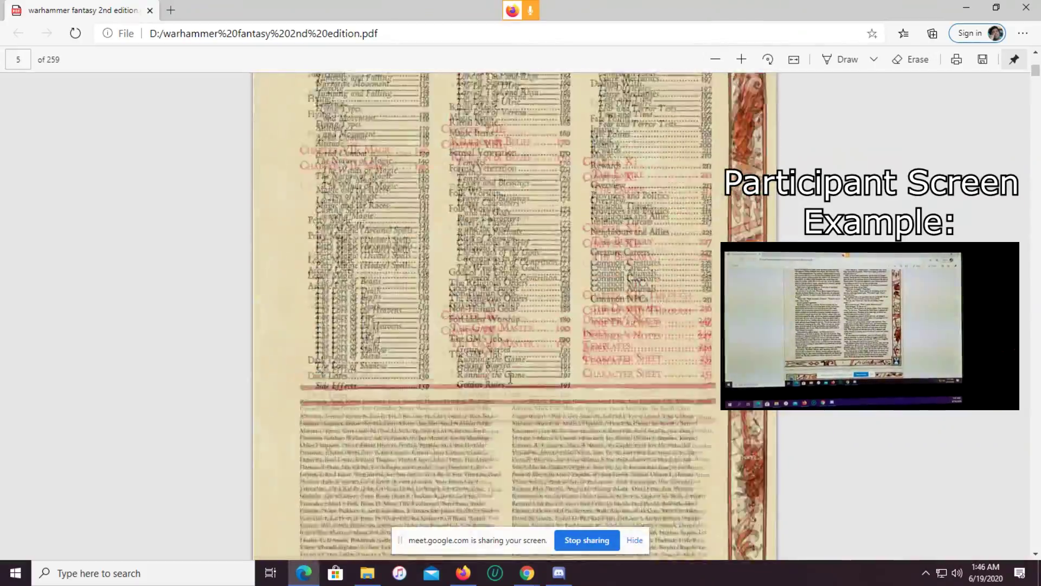
pyautogui.scroll(10, 512, 368)
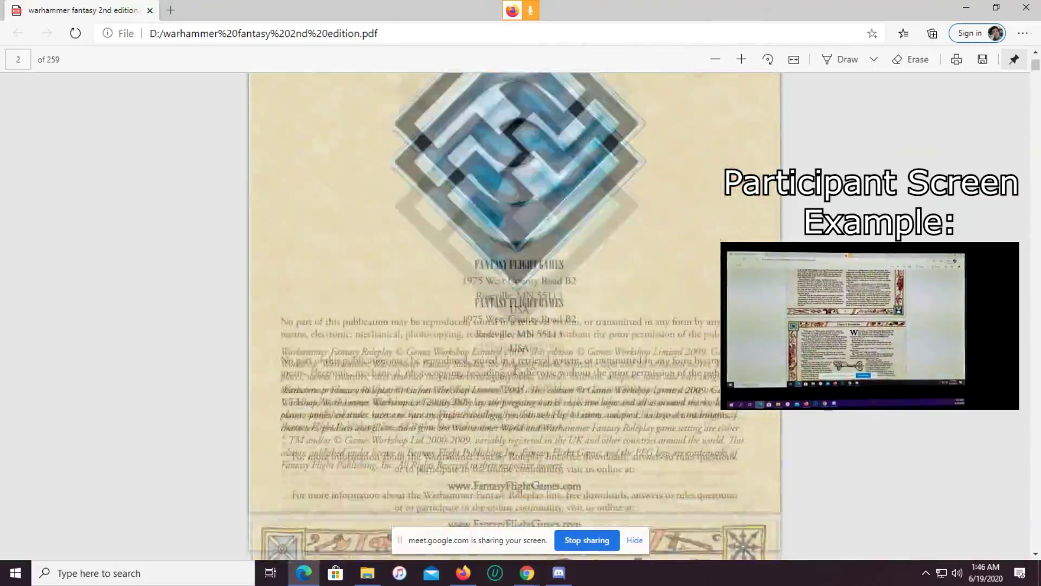
pyautogui.scroll(5, 513, 368)
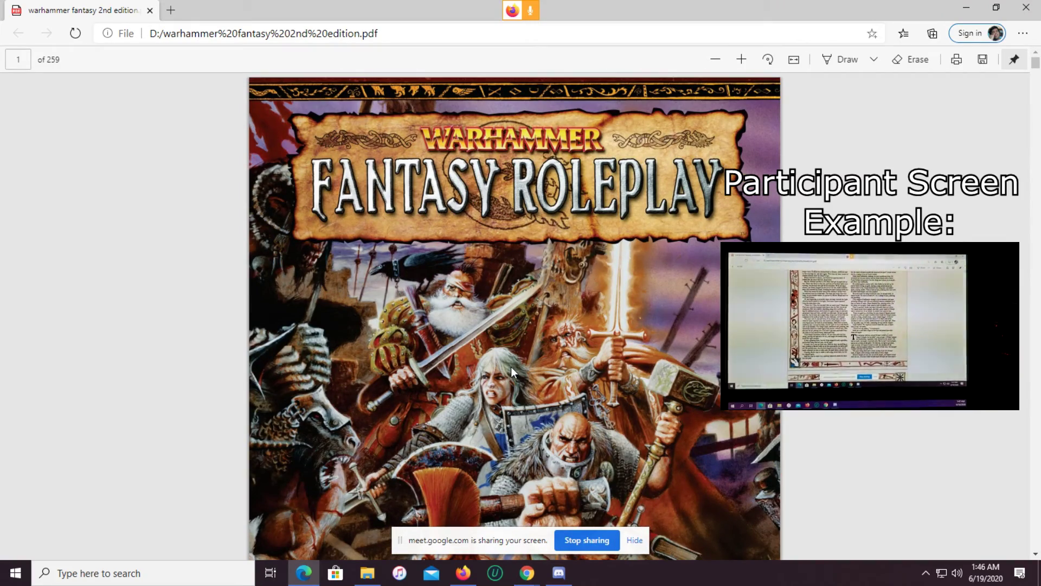
pyautogui.scroll(-10, 511, 367)
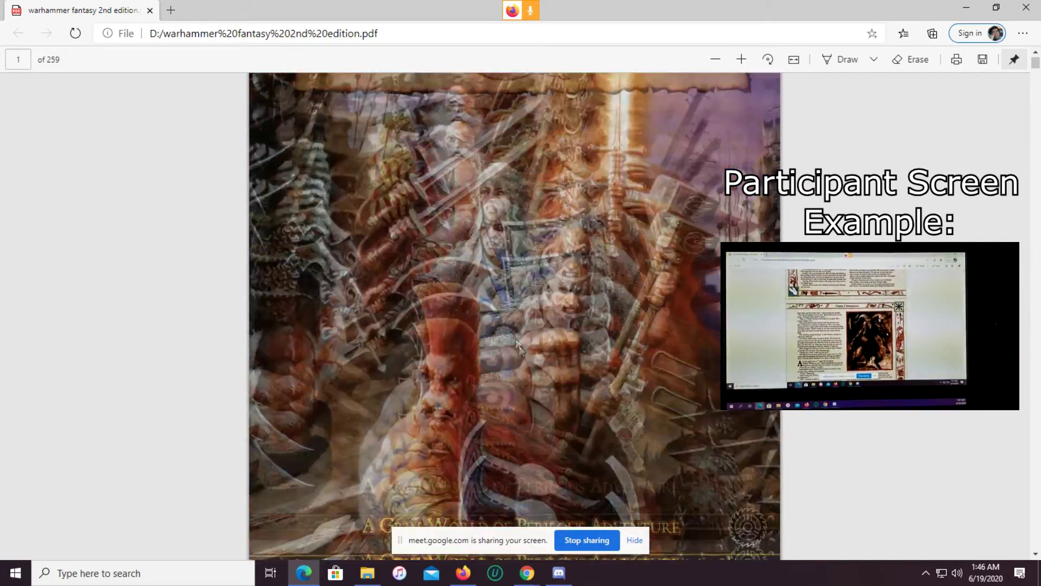
pyautogui.scroll(-10, 460, 283)
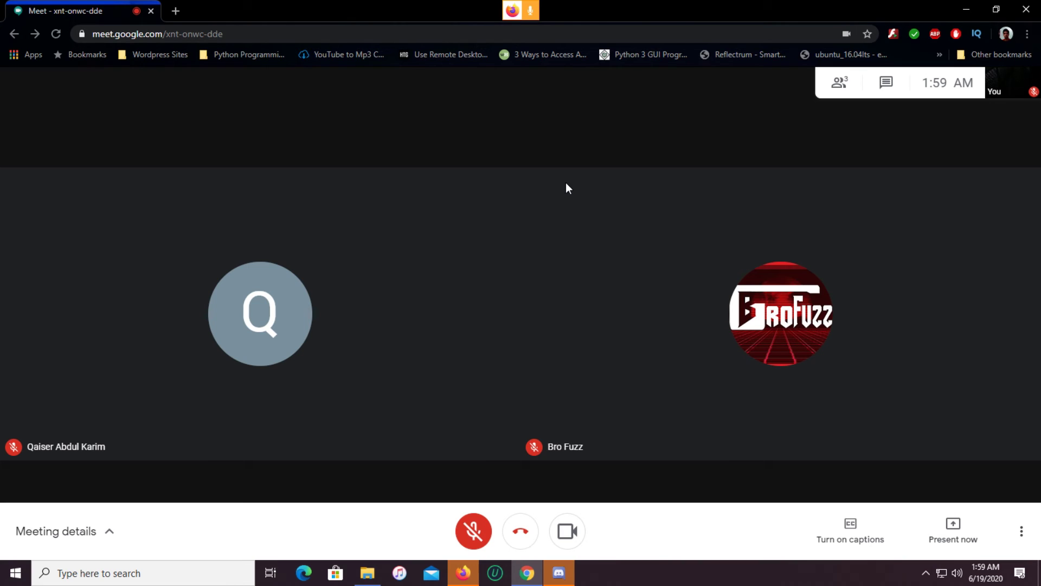
# Show the meeting's participant list and remove the last listed participant from the call, confirming the removal.
pyautogui.click(840, 82)
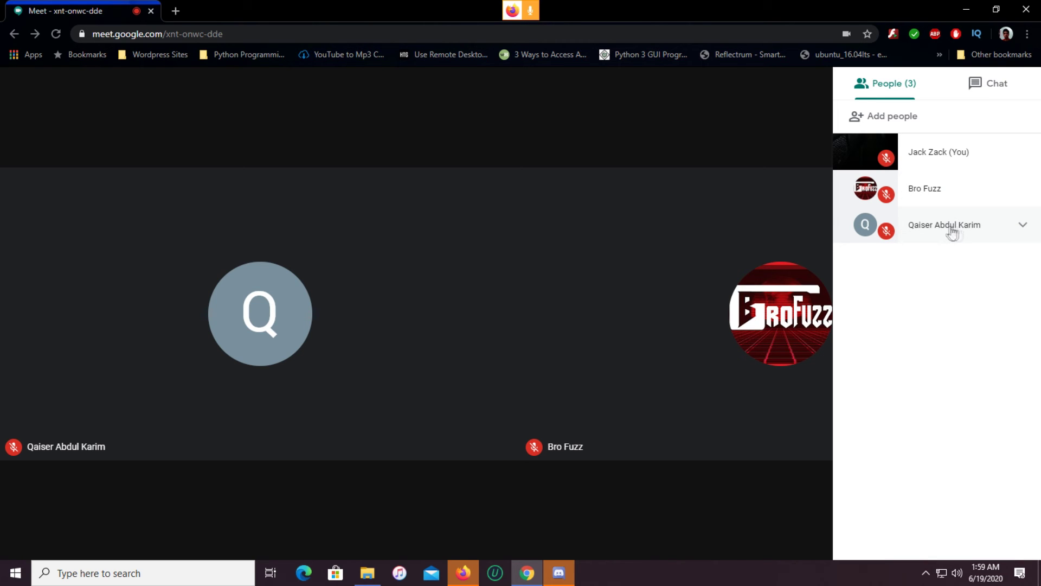
pyautogui.click(1024, 227)
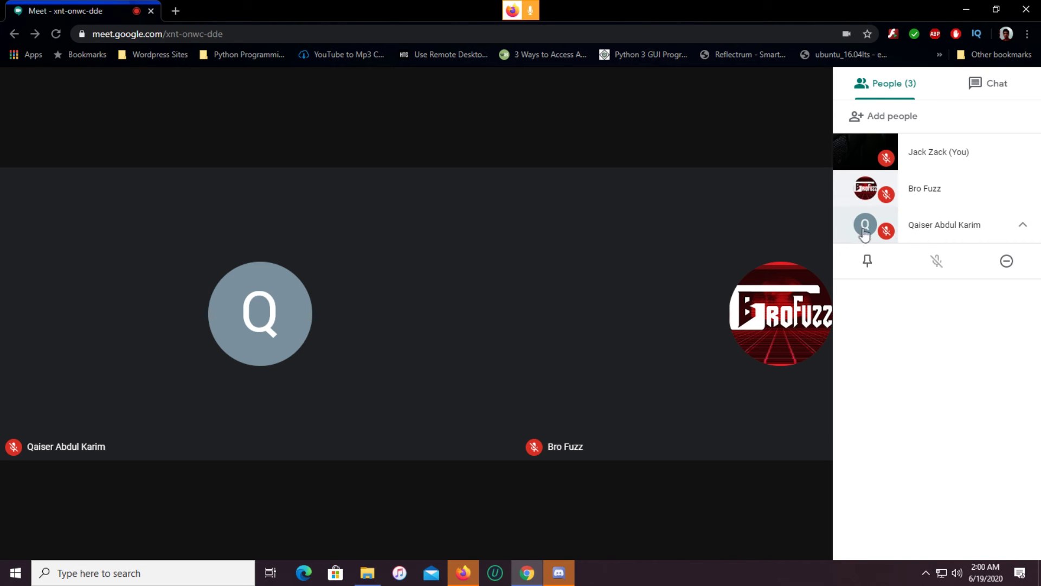
pyautogui.click(1009, 263)
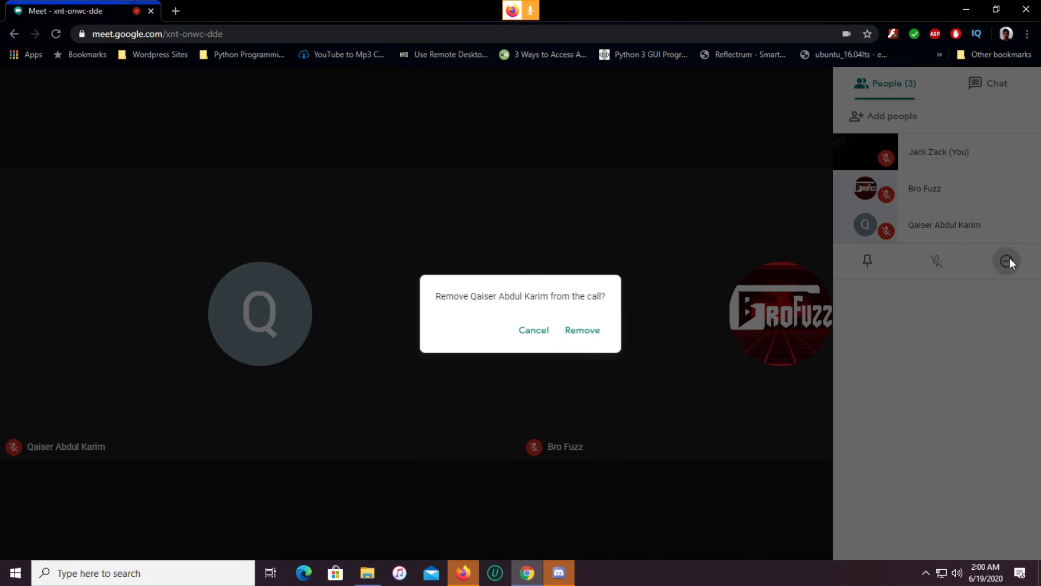
pyautogui.click(586, 327)
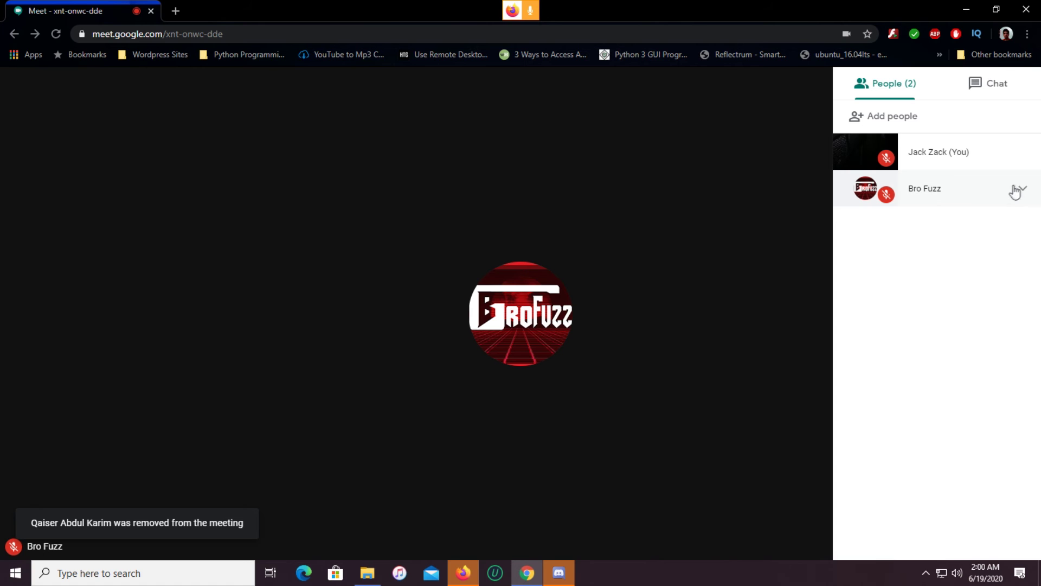
# Remove the only other remaining participant from the call and confirm the removal.
pyautogui.click(1023, 190)
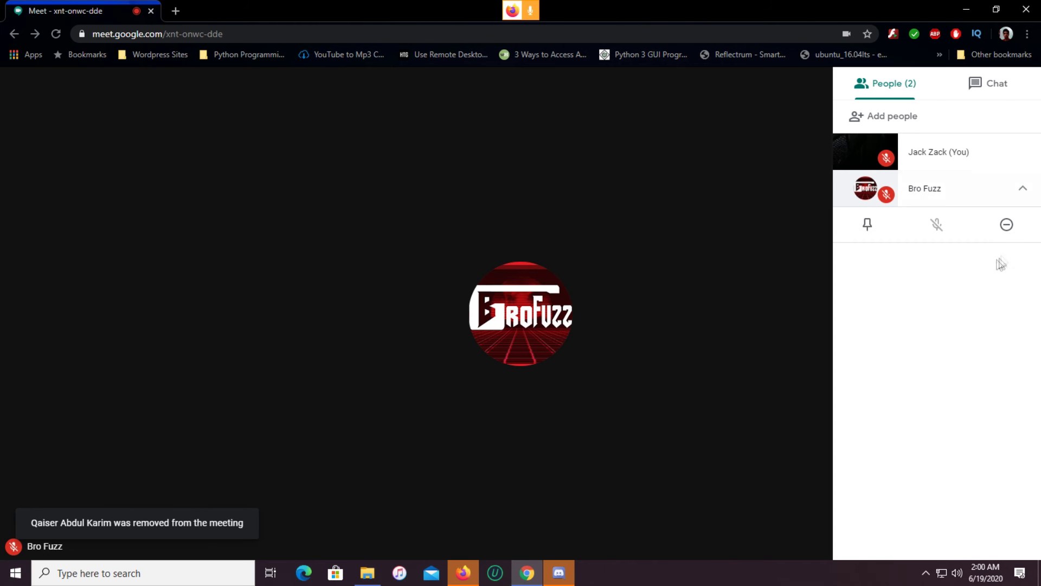
pyautogui.click(1007, 224)
pyautogui.click(554, 334)
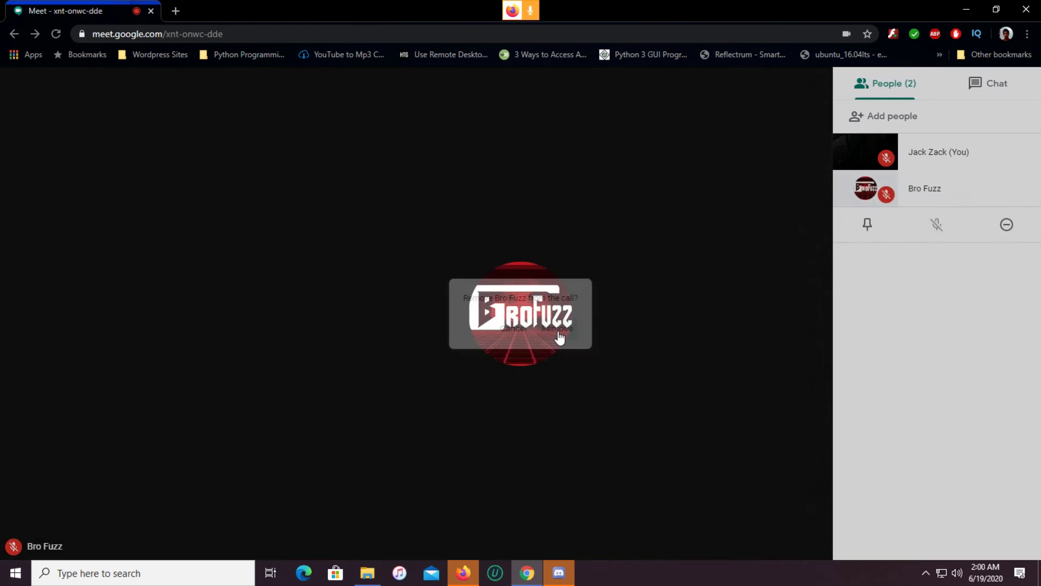